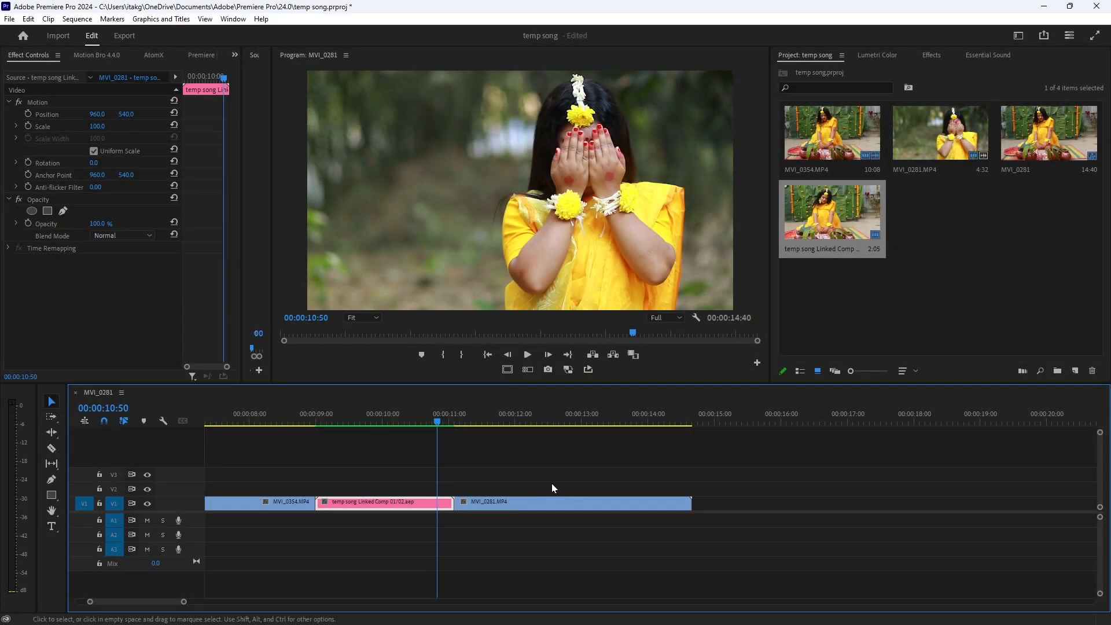
Delete all clips from the sequence and remove the temp song linked composition from the project
drag(578, 463, 283, 523)
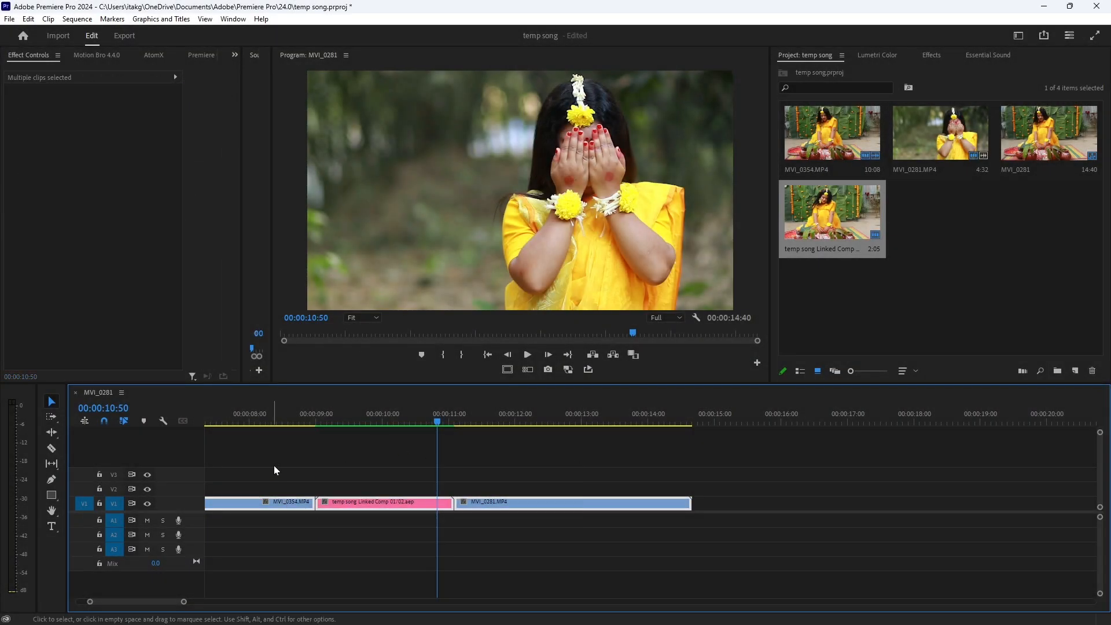
key(Delete)
click(829, 247)
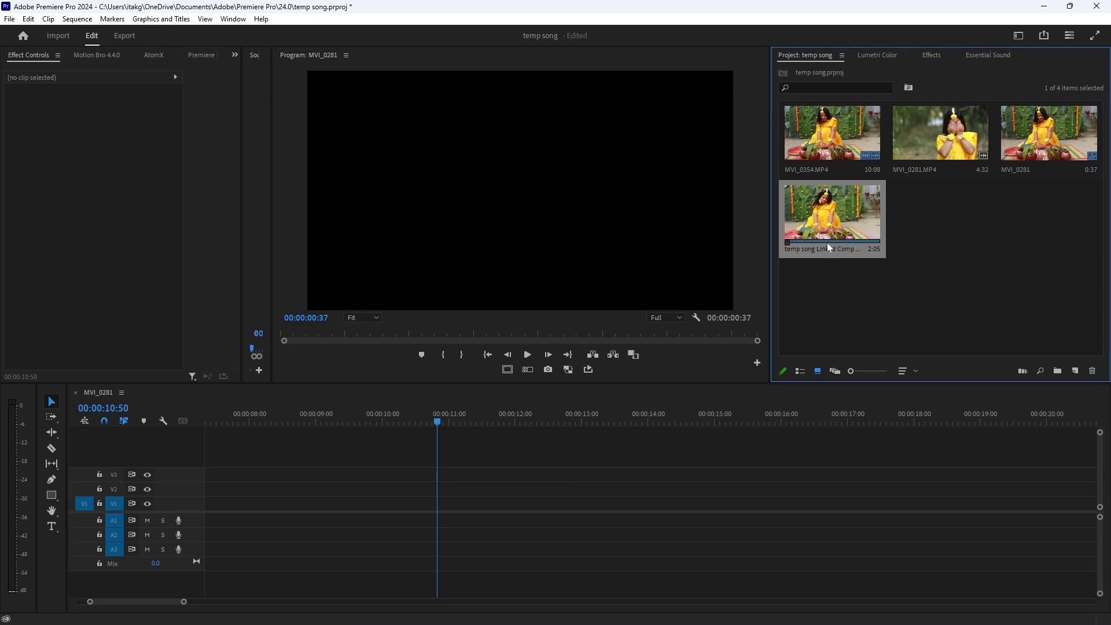
key(Delete)
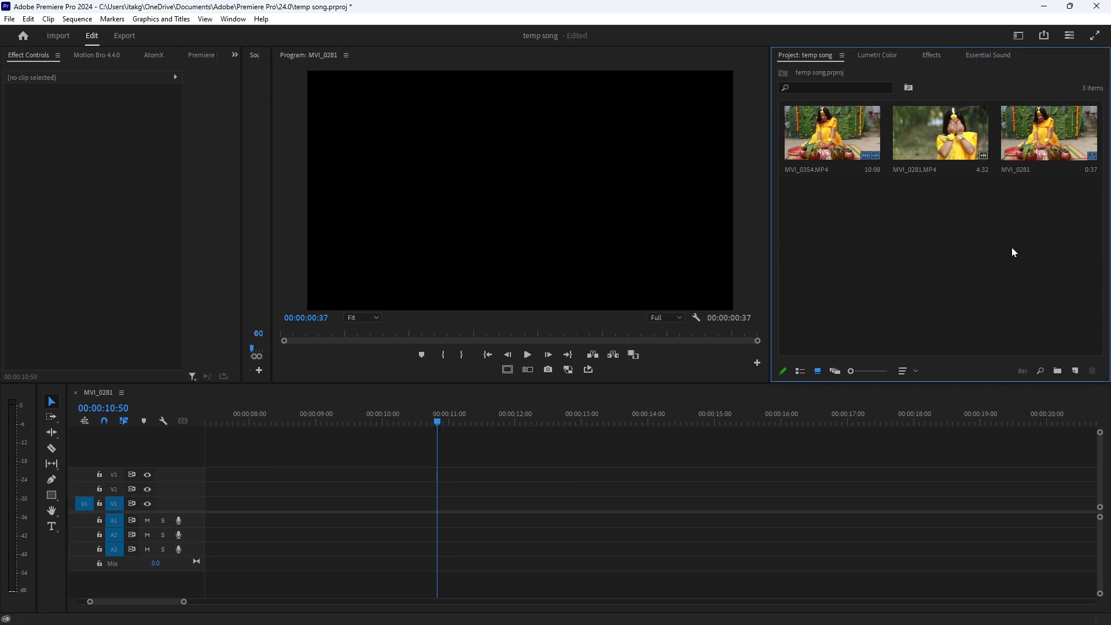
Place MVI_0354.MP4 and MVI_0281.MP4 back to back on the V1 track
drag(912, 234, 988, 255)
drag(889, 266, 1059, 105)
click(880, 260)
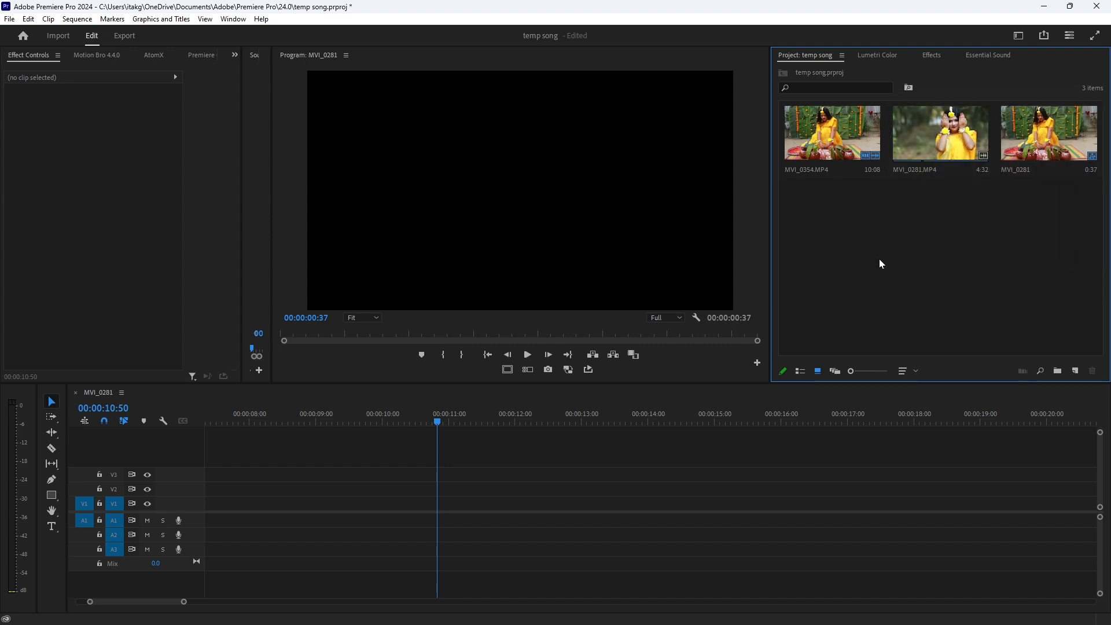
drag(818, 261, 184, 514)
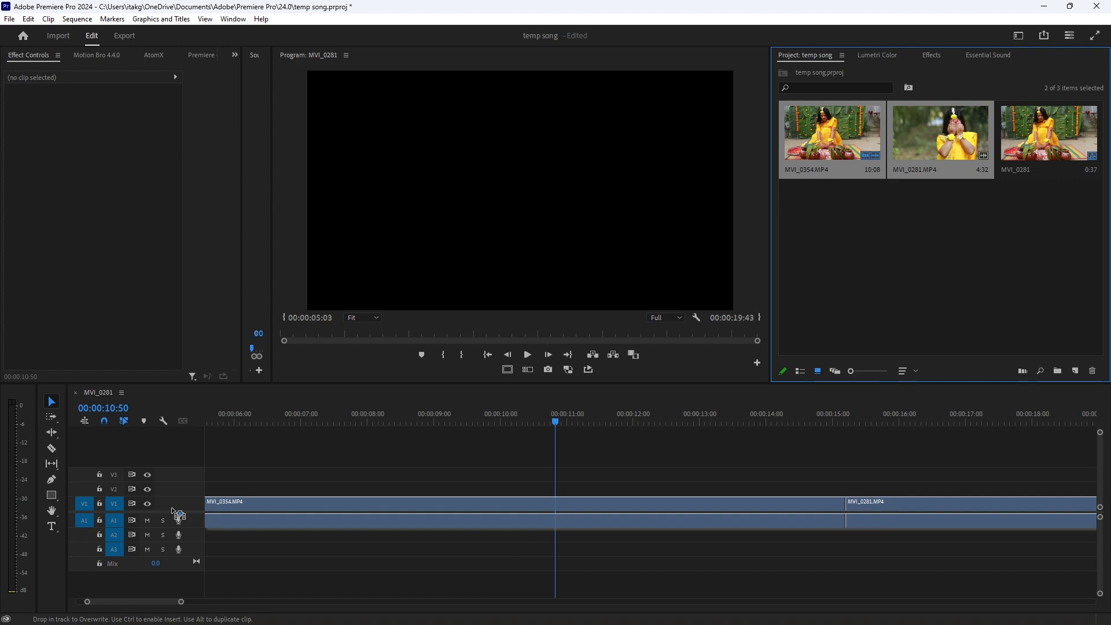
key(minus)
key(minus)
key(minus)
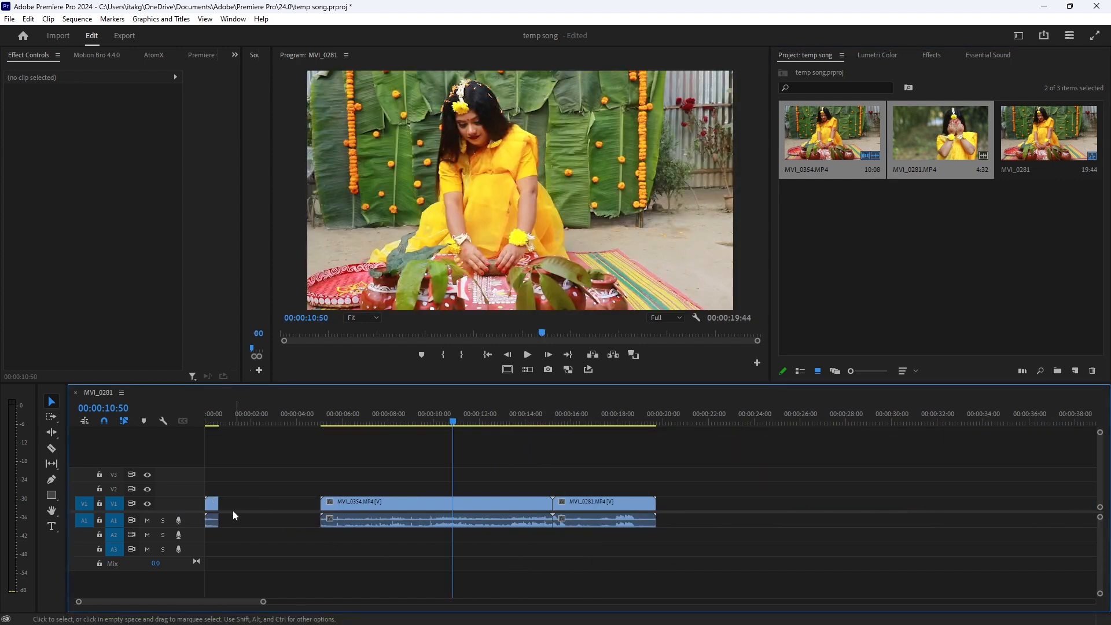
Delete the leftover clip at the sequence start and close the gap so MVI_0354.MP4 begins at 00:00:00:00
click(235, 509)
click(211, 503)
key(Delete)
click(250, 509)
key(Delete)
click(276, 492)
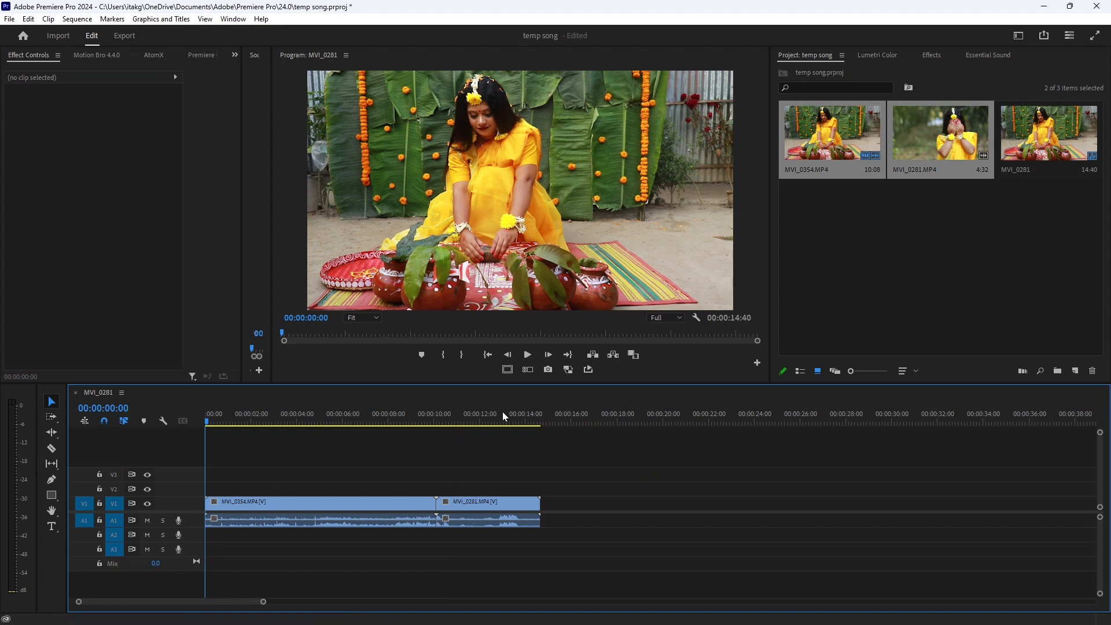
Delete the audio of MVI_0354.MP4 and MVI_0281.MP4, keeping only their video
drag(474, 407, 389, 411)
drag(319, 563, 589, 465)
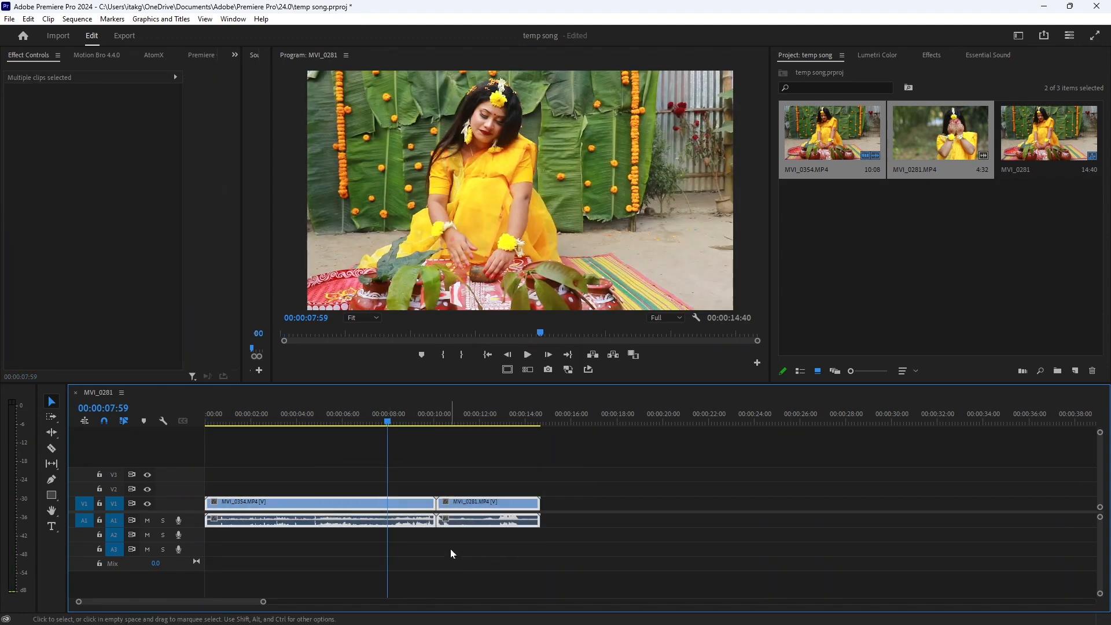
drag(362, 561, 481, 521)
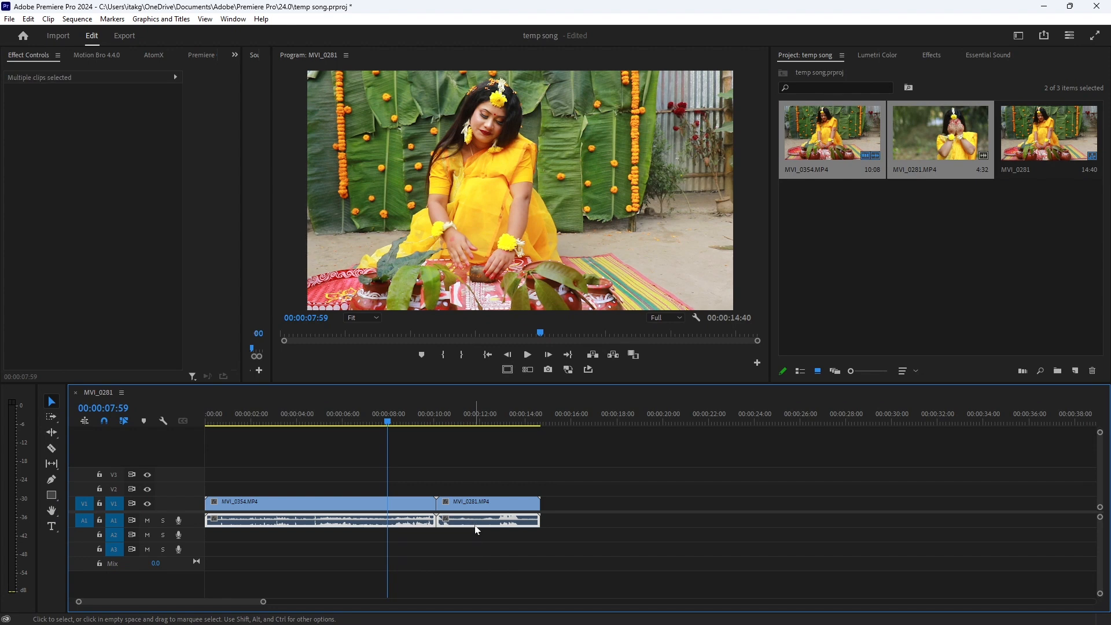
key(Delete)
key(=)
key(=)
key(=)
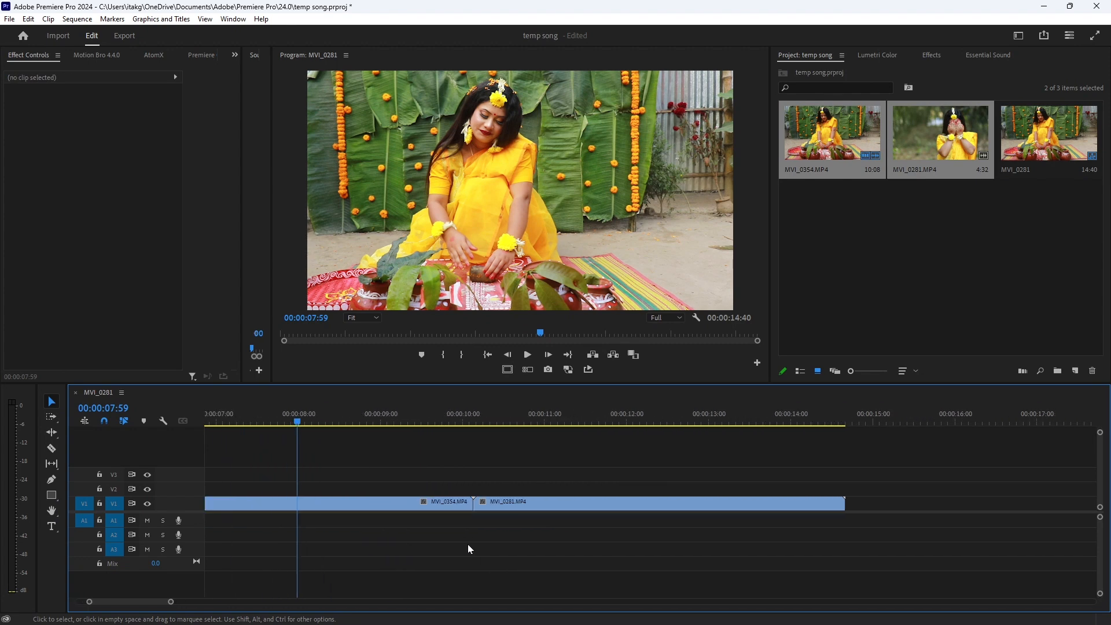
Scrub across the cut between MVI_0354.MP4 and MVI_0281.MP4 to examine where the two shots meet
drag(444, 415, 603, 394)
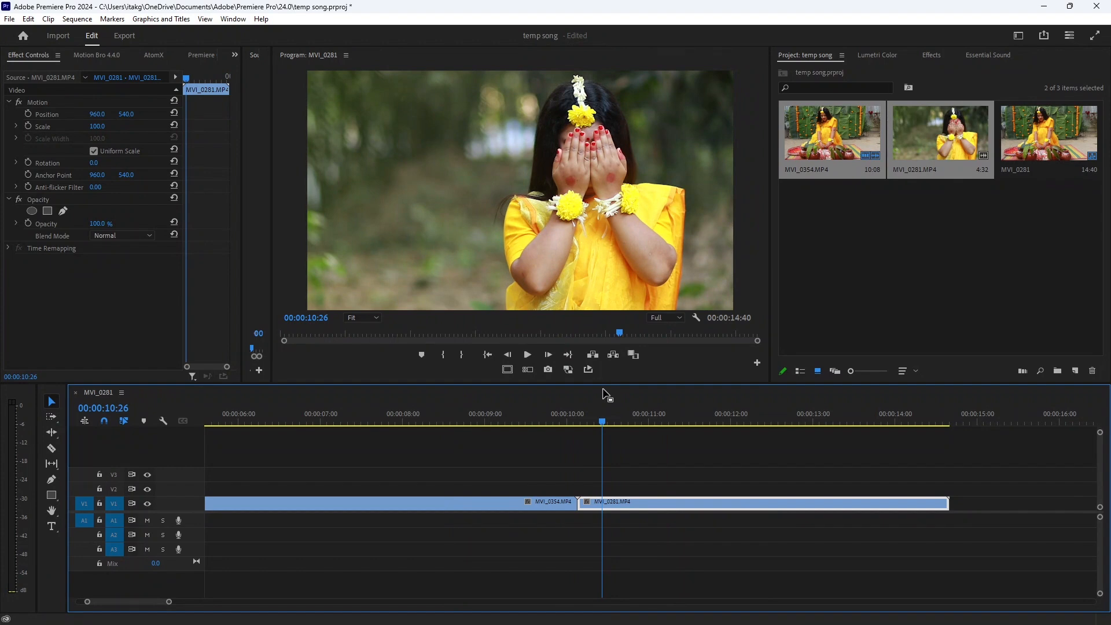
drag(578, 421, 574, 426)
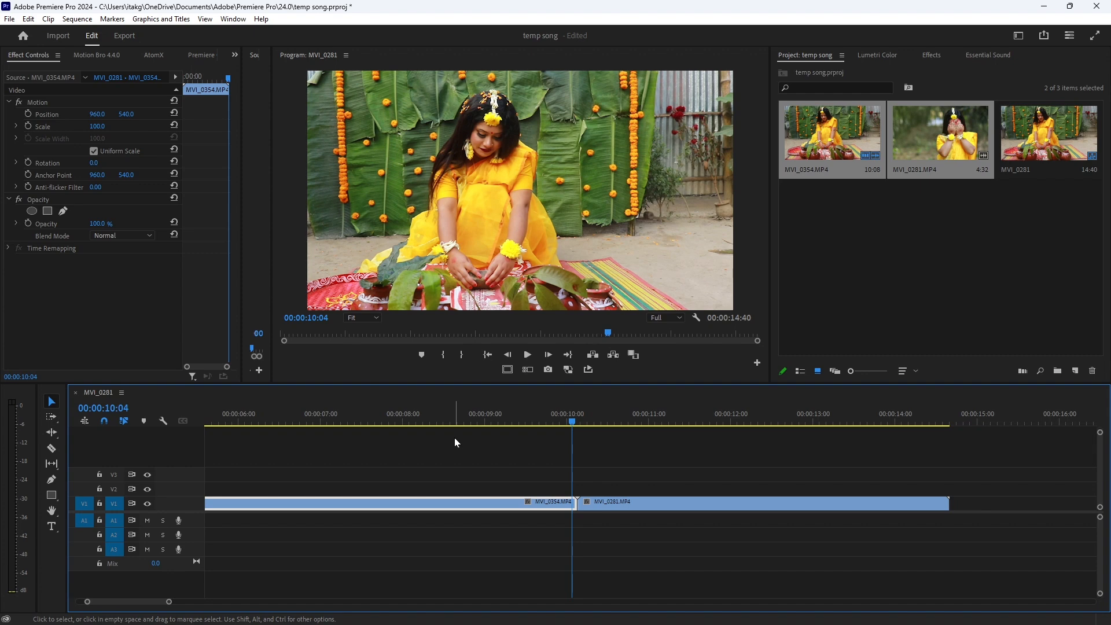
click(559, 425)
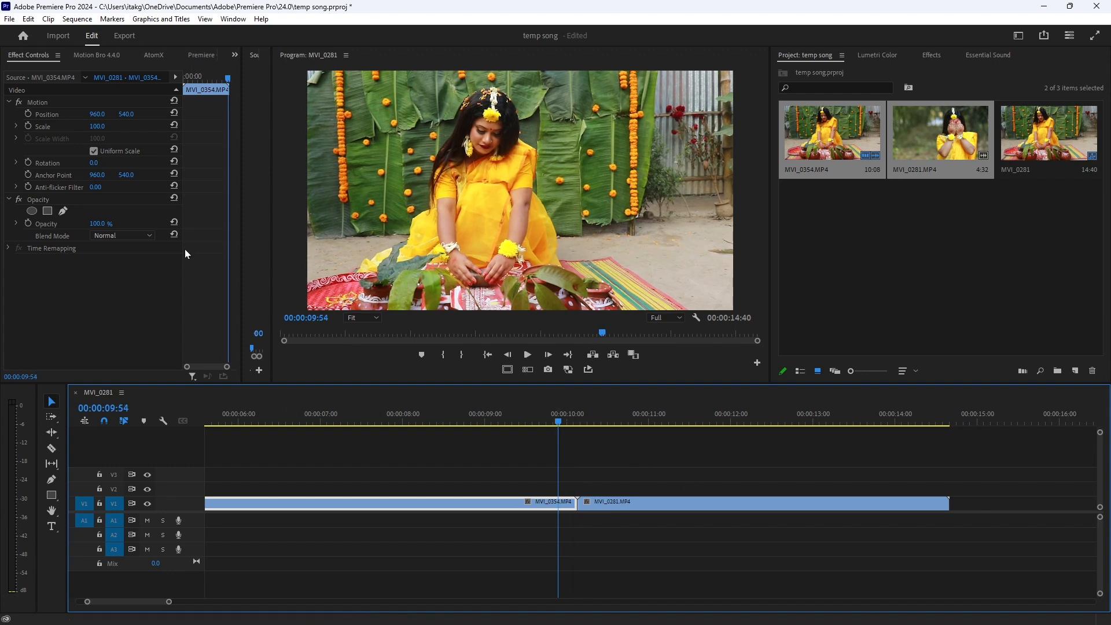
Browse the Transitions category of the Starter Pack in Premiere Composer
click(202, 55)
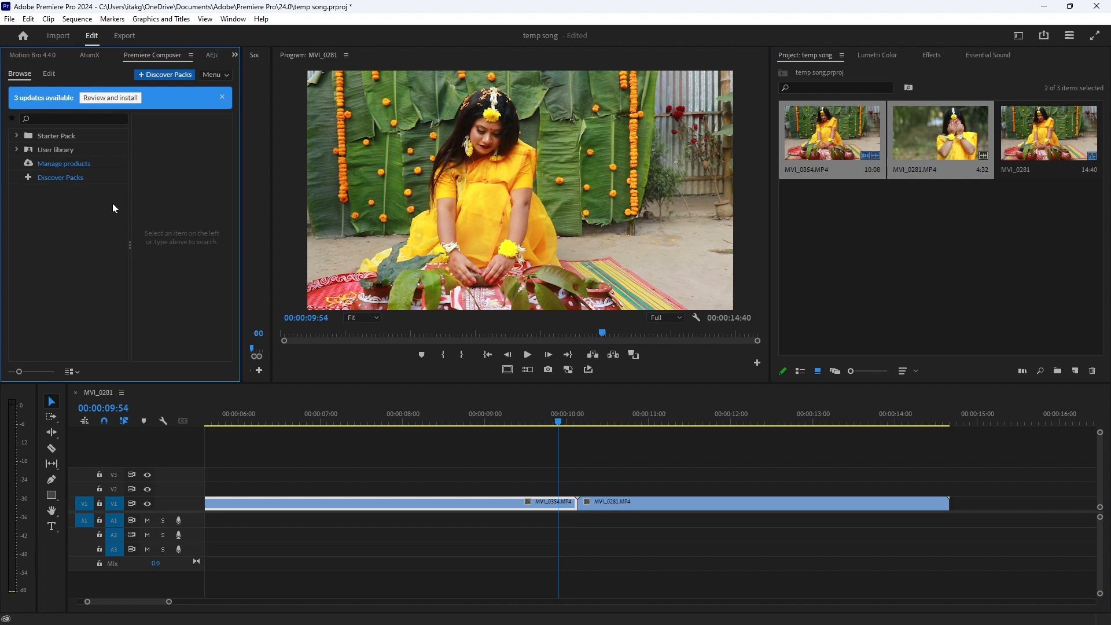
click(17, 135)
click(35, 177)
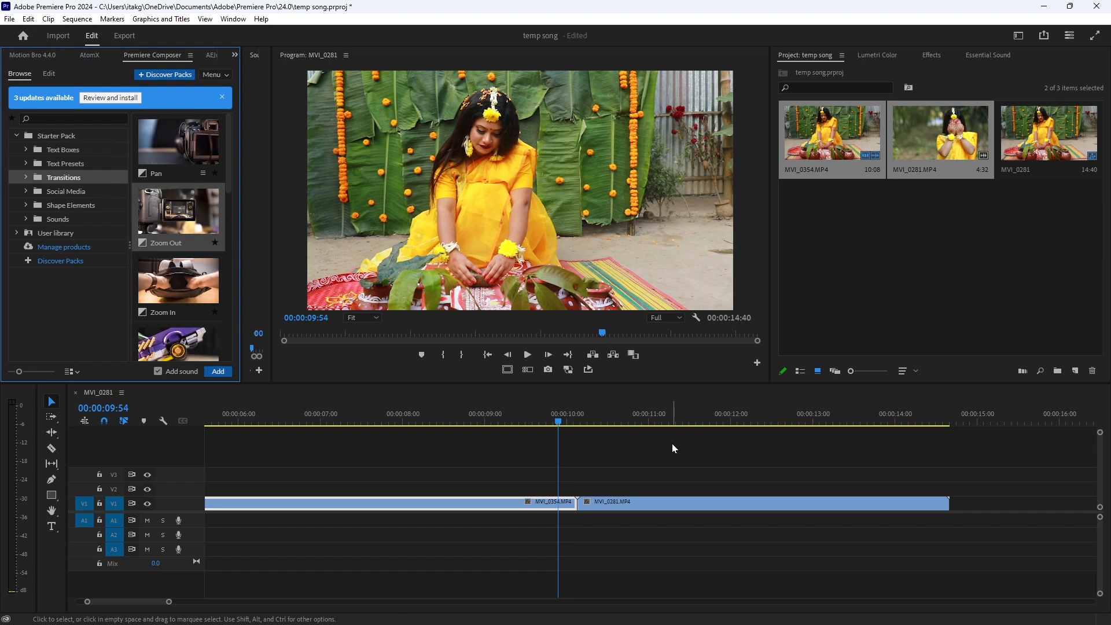
drag(693, 447, 467, 545)
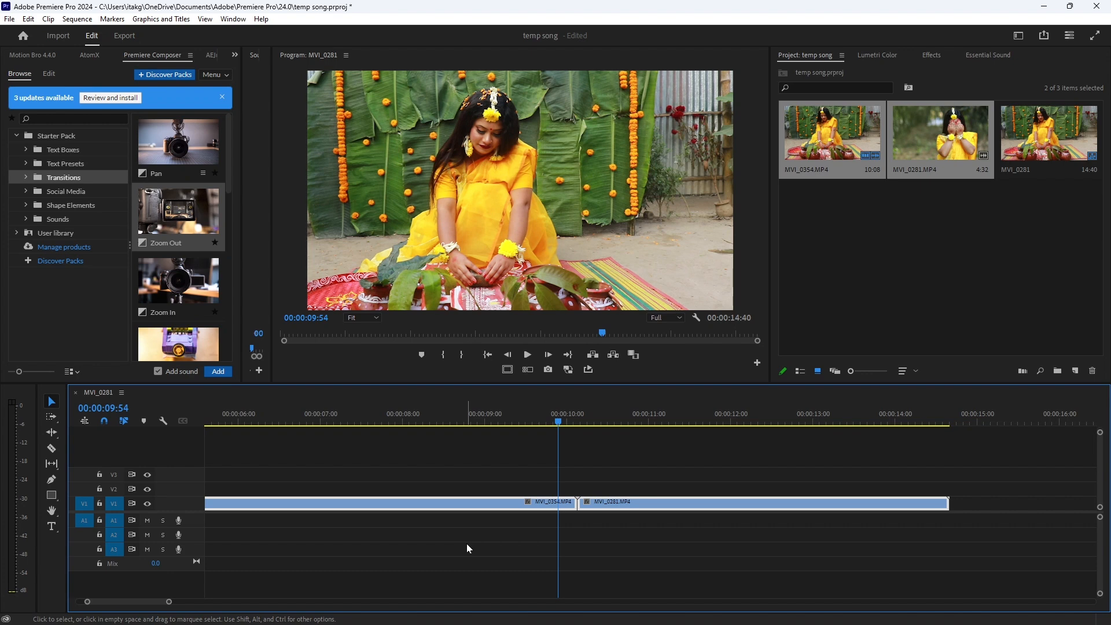
click(542, 585)
drag(468, 565, 814, 445)
click(646, 454)
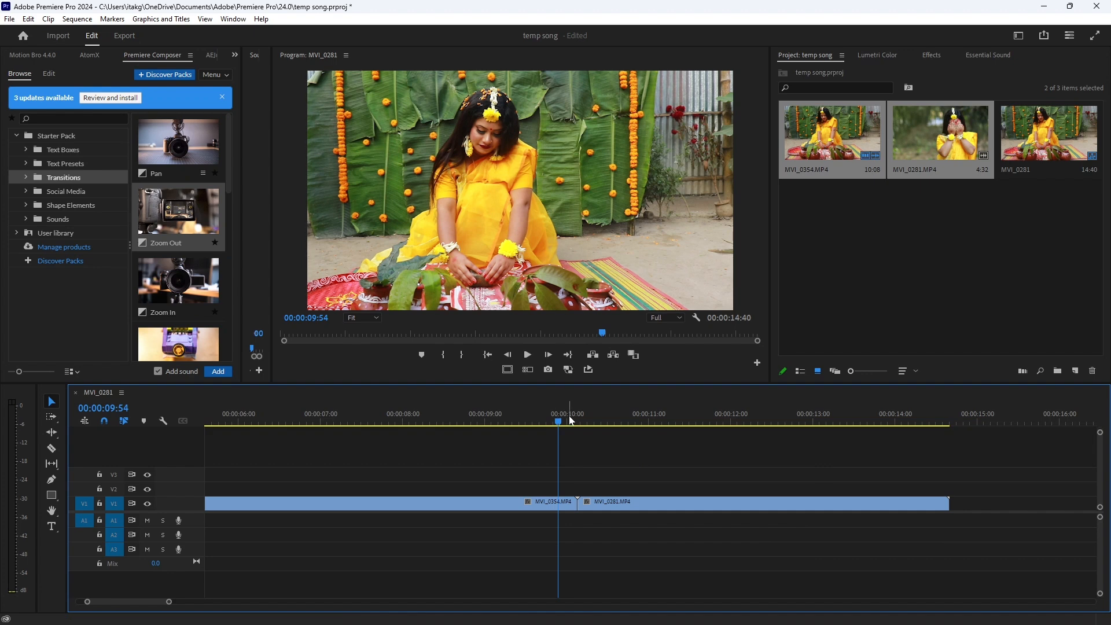
Split MVI_0354.MP4 about one second before the join and MVI_0281.MP4 at 00:00:11:06, and select the two short pieces around the join
mouse_move(570, 419)
mouse_down()
mouse_move(485, 434)
mouse_move(716, 430)
mouse_move(483, 437)
mouse_move(659, 433)
mouse_move(558, 436)
mouse_move(606, 438)
mouse_move(580, 435)
mouse_up()
key(ctrl+k)
key(ctrl+k)
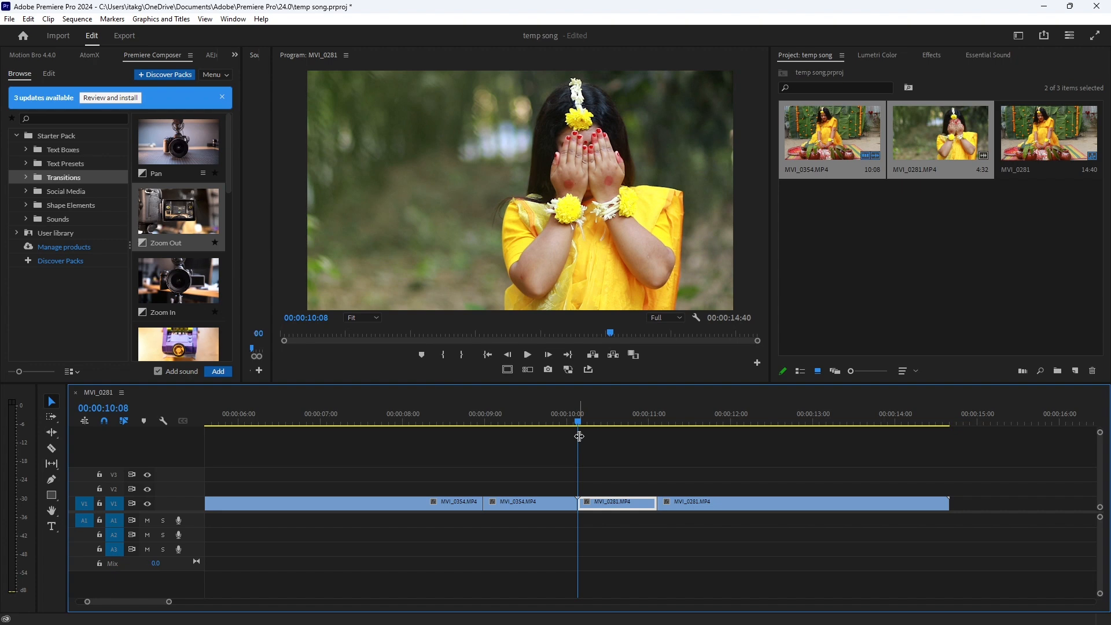
drag(565, 470, 596, 516)
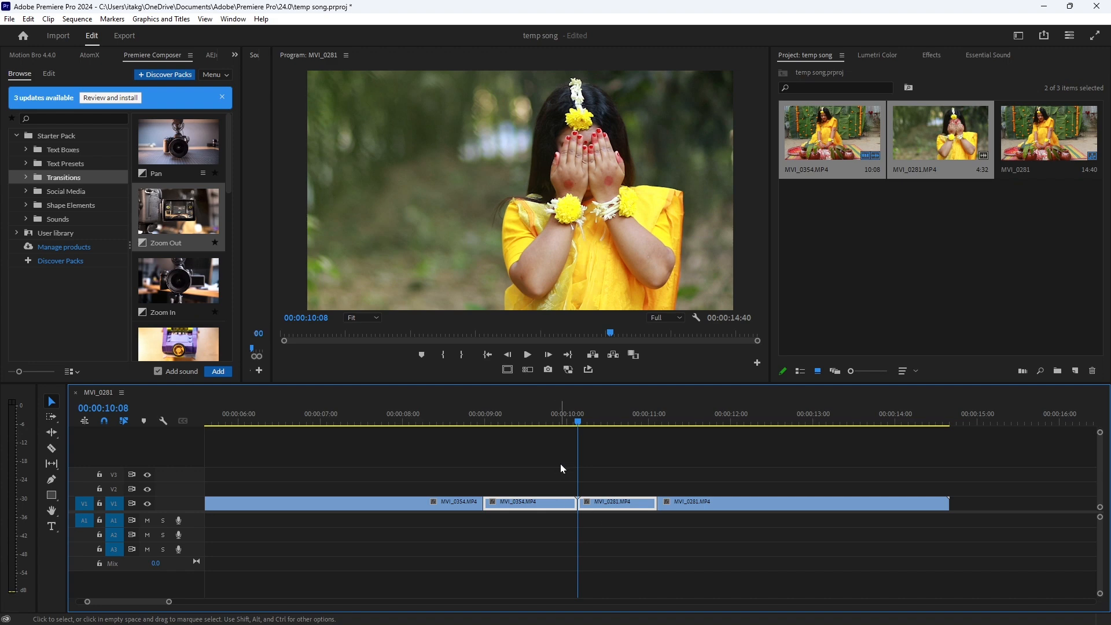
drag(536, 452, 639, 523)
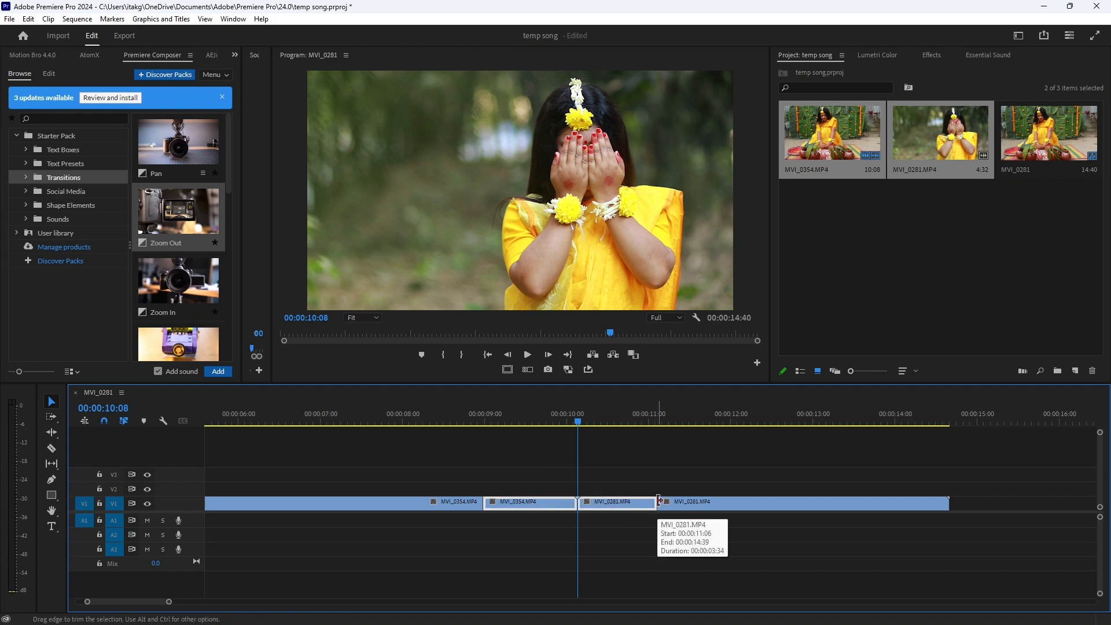
Switch to After Effects, maximize its window and preview the existing transition composition from 02.aep
click(324, 612)
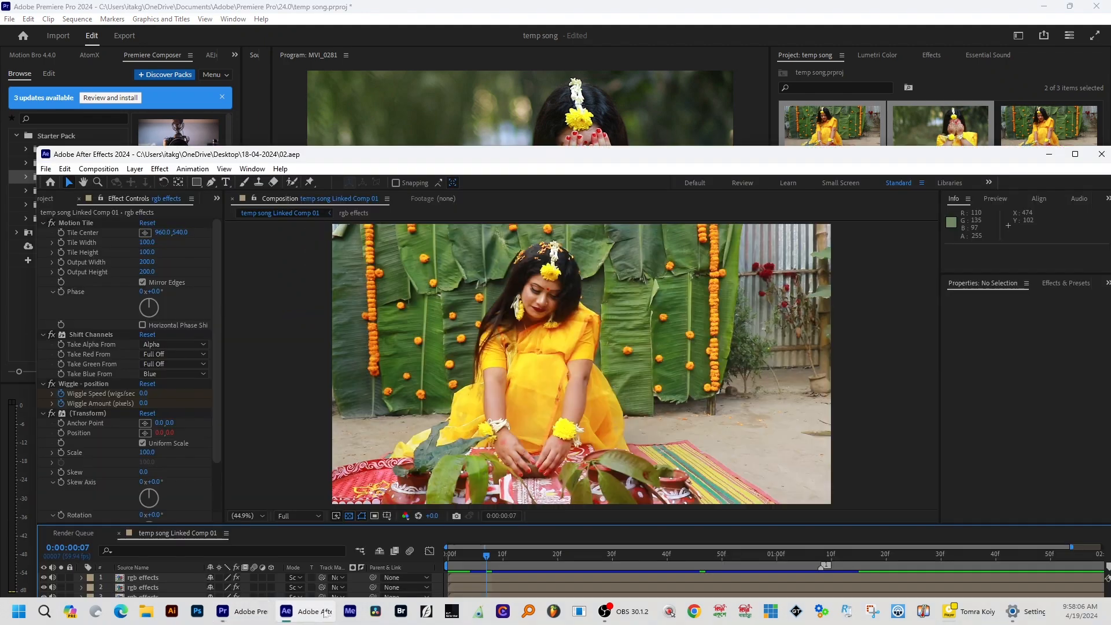
drag(751, 154, 753, 19)
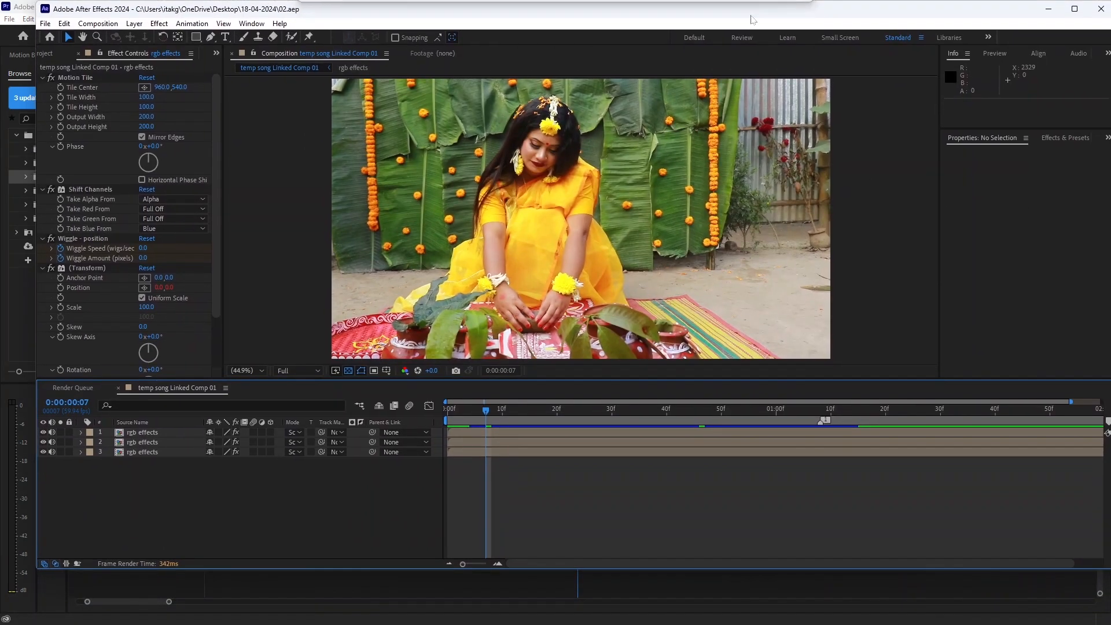
drag(493, 414, 447, 413)
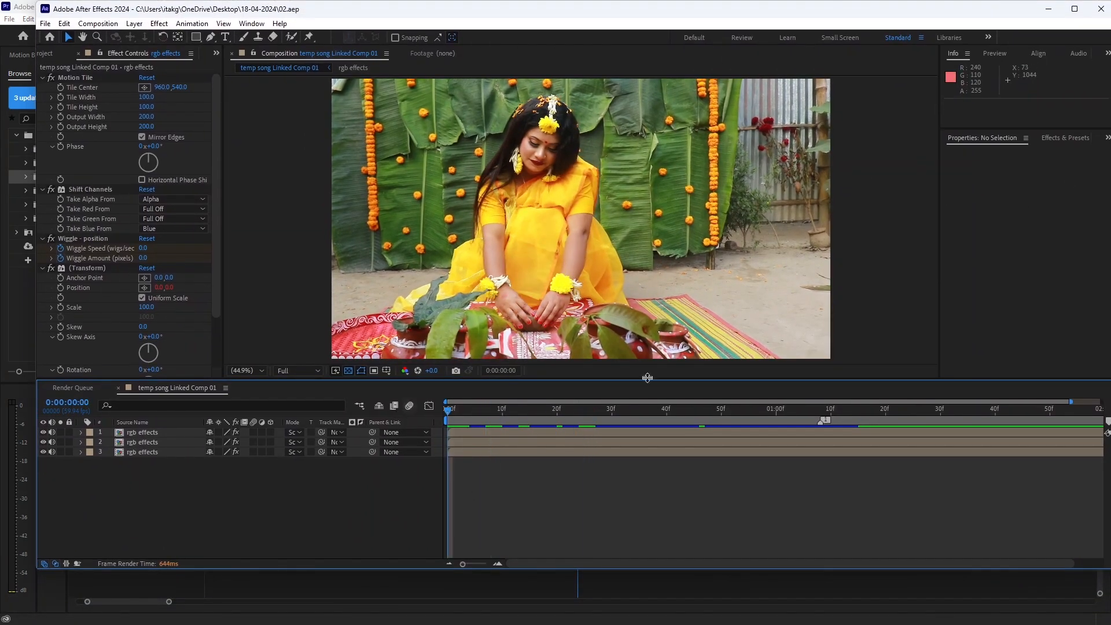
click(1074, 8)
key(space)
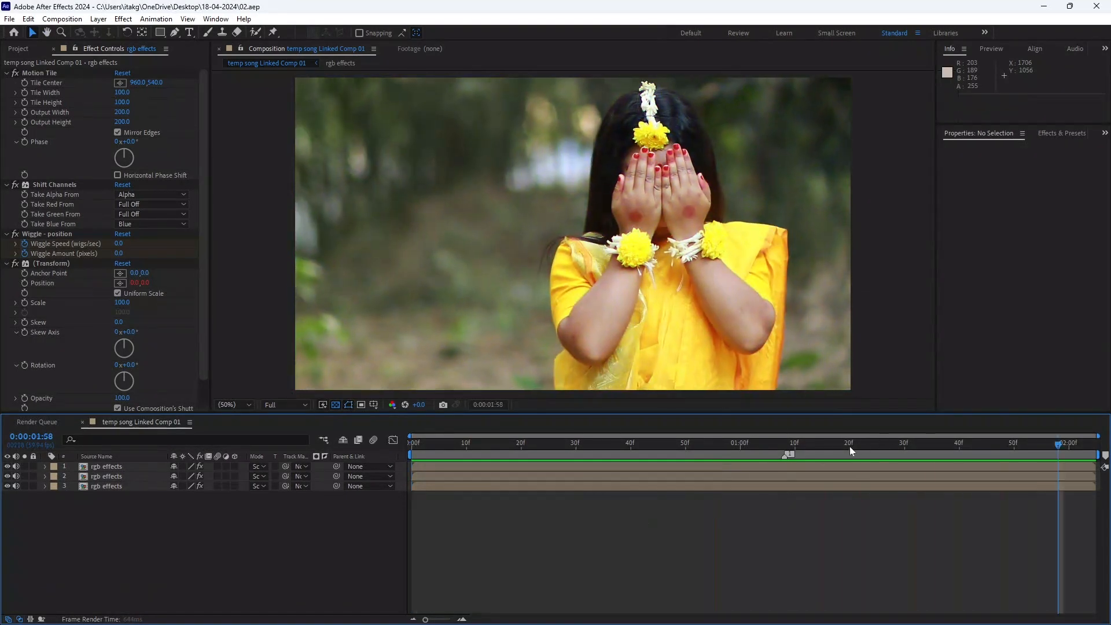
drag(849, 446, 651, 456)
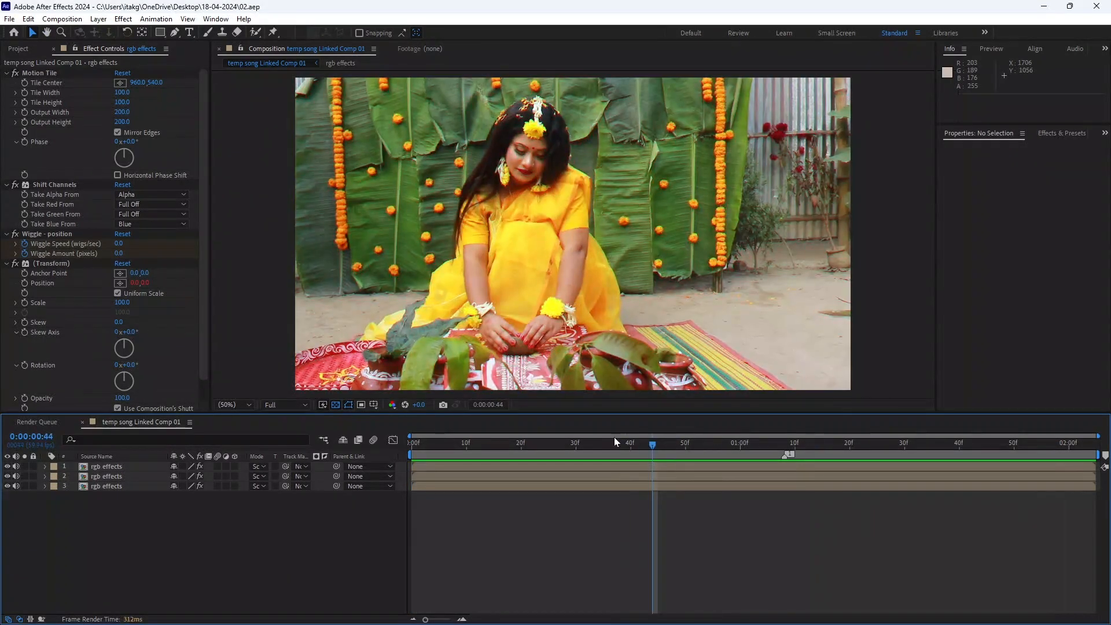
Close the existing composition and its 02.aep project in After Effects, leaving an empty untitled project
click(9, 19)
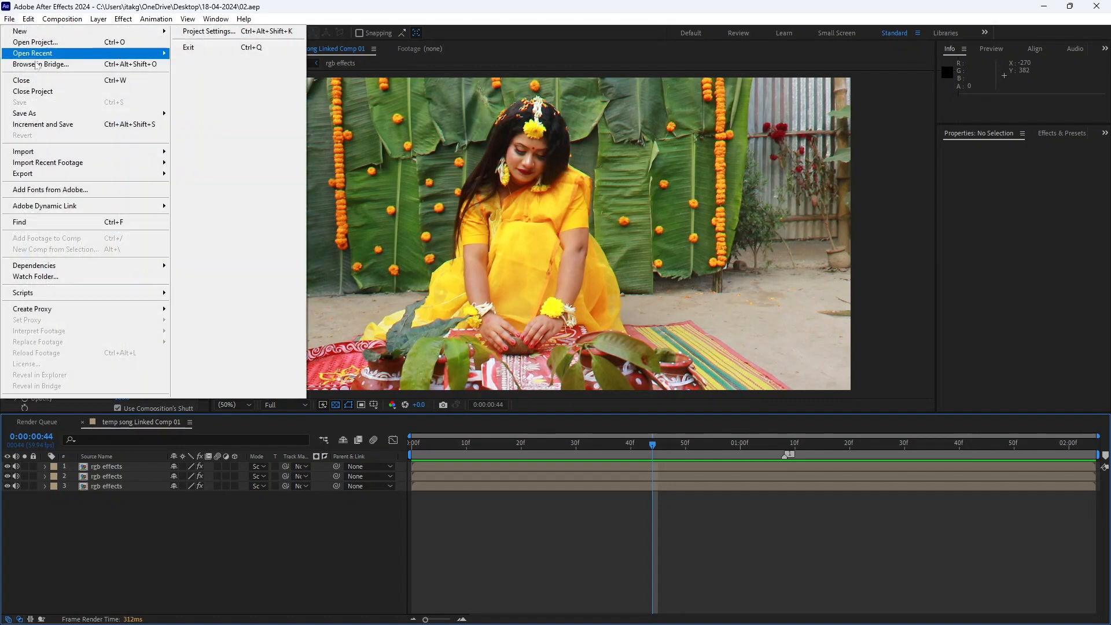
click(38, 83)
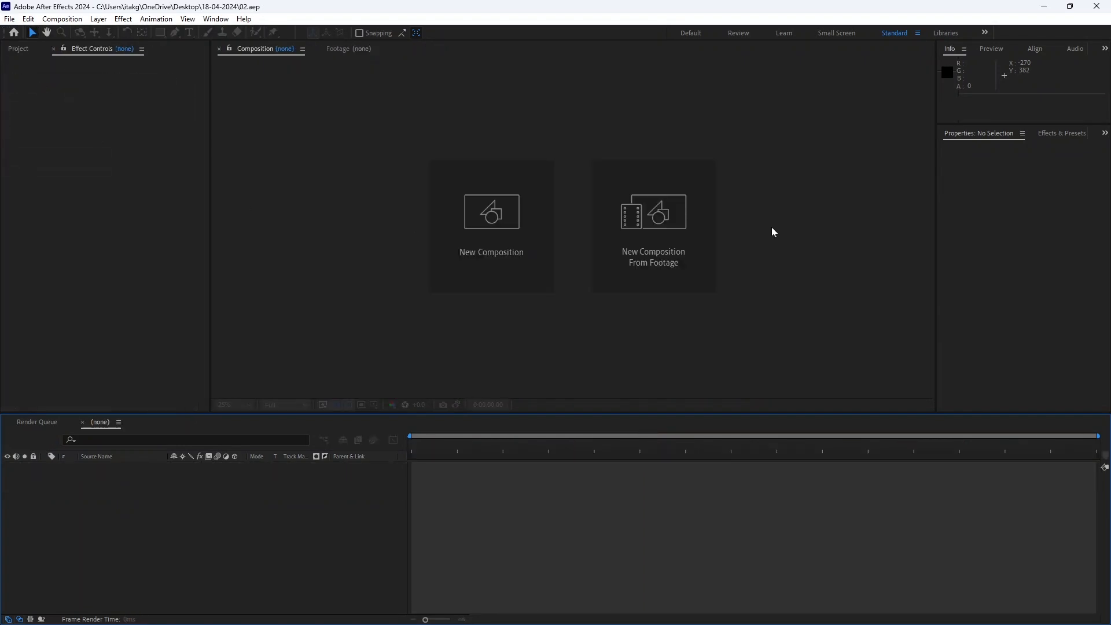
click(15, 48)
click(10, 19)
click(58, 94)
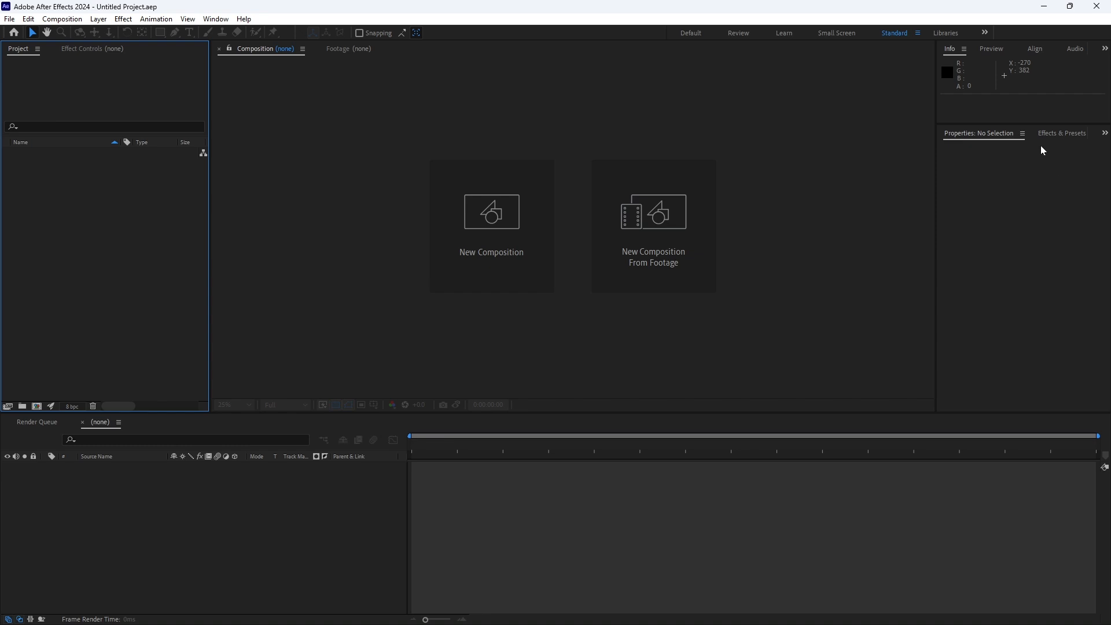
Switch back to Premiere Pro and replace the two short clips around the join with an After Effects composition, saving its project as 03
click(1044, 7)
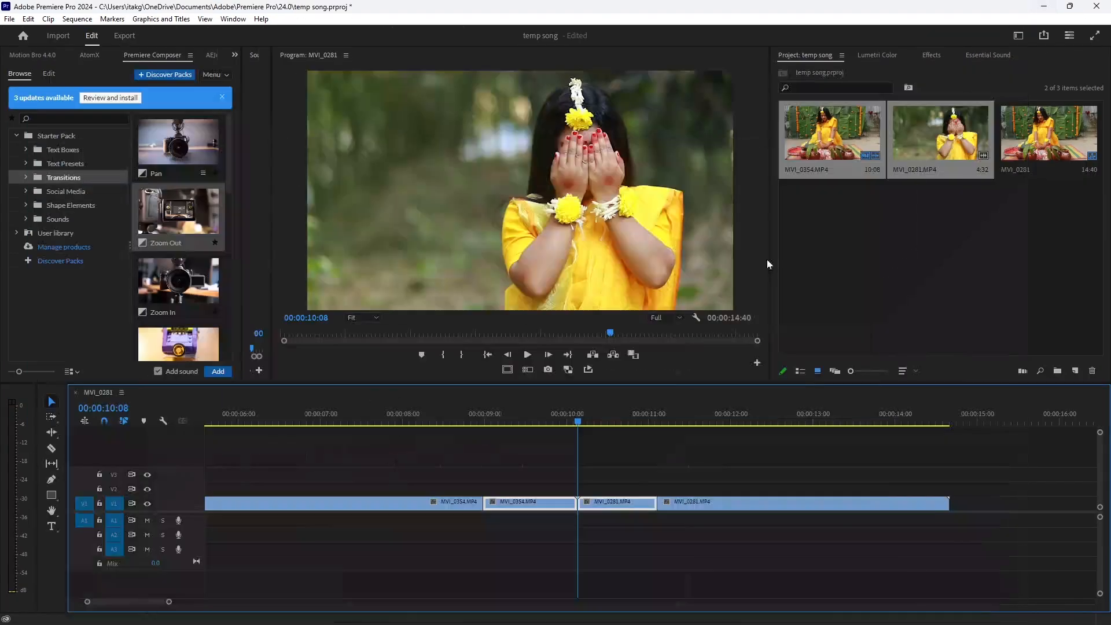
drag(517, 456, 598, 517)
right_click(608, 505)
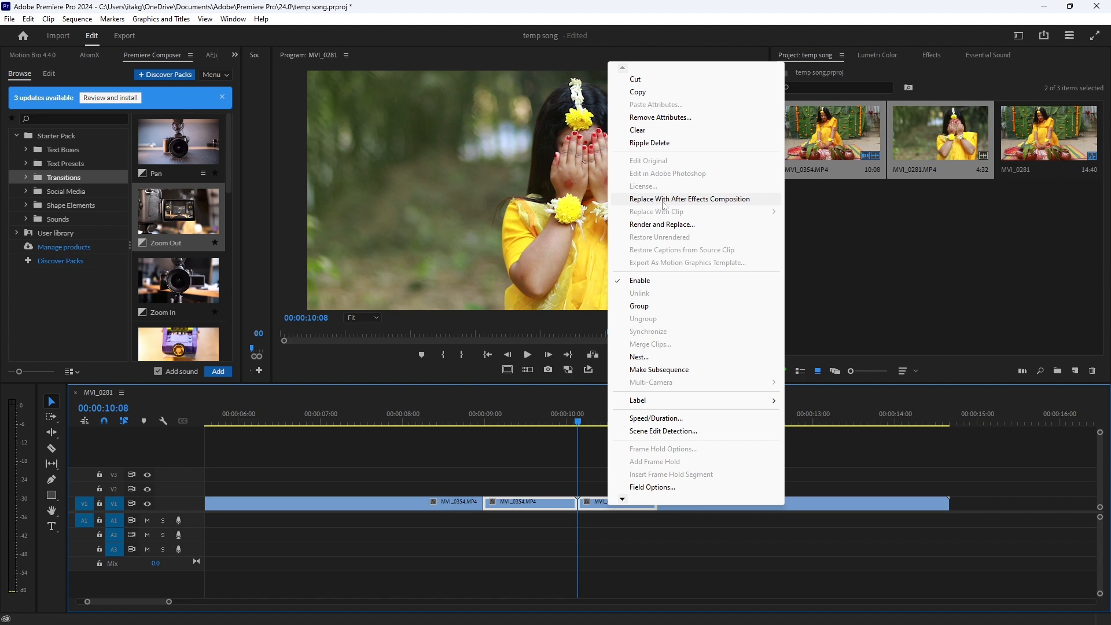
click(658, 202)
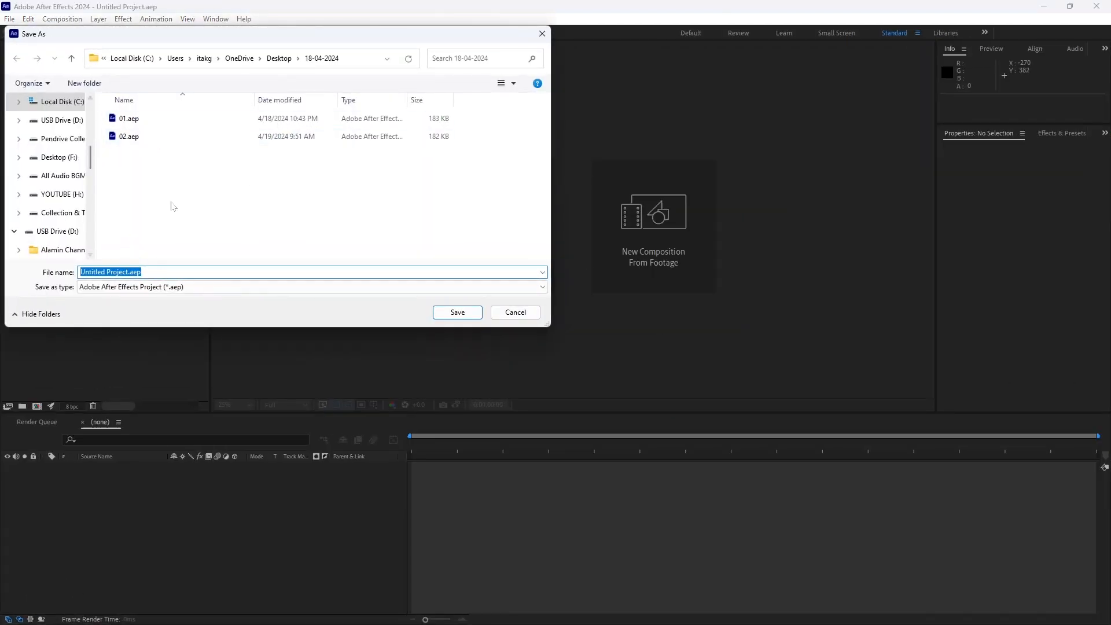
drag(763, 77, 613, 99)
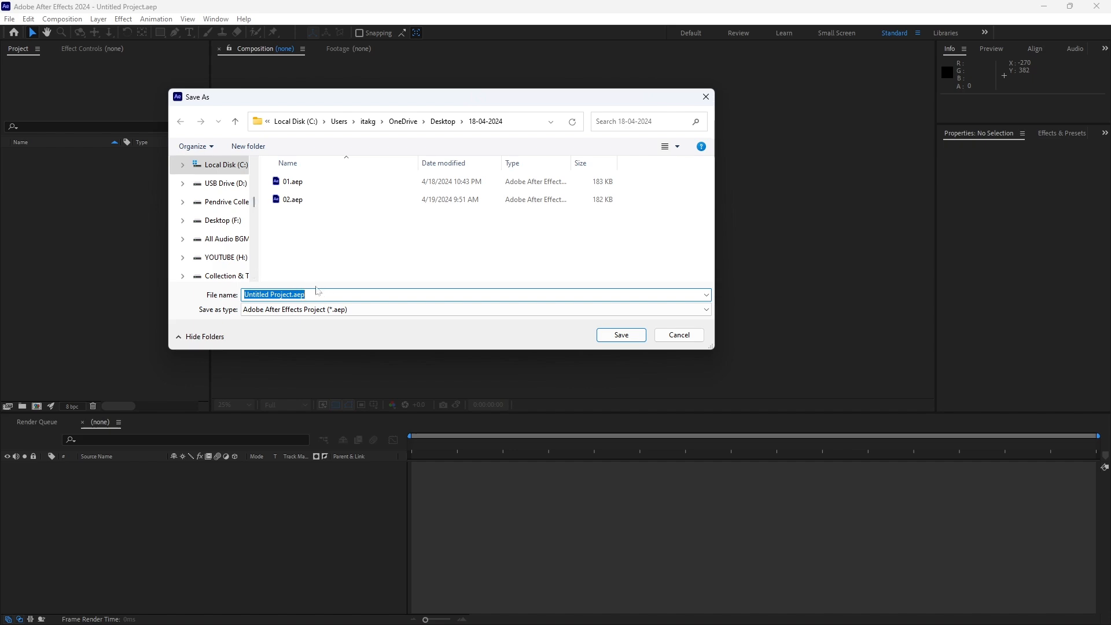
text(03)
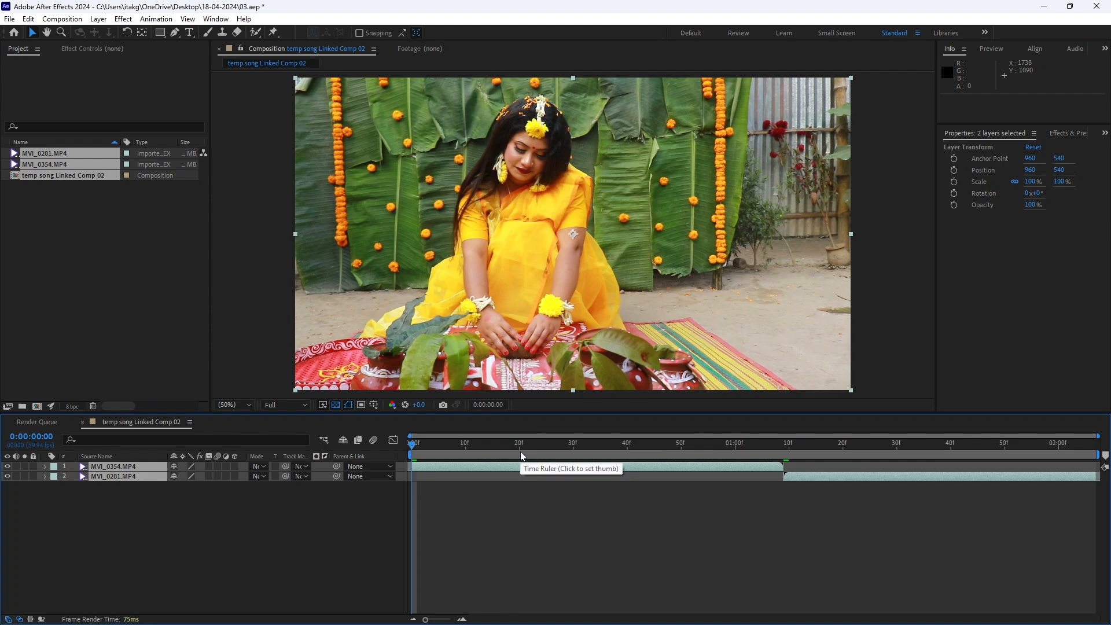
Move the playhead to the cut between the MVI_0354.MP4 and MVI_0281.MP4 layers at 0:00:01:09
drag(740, 451, 781, 455)
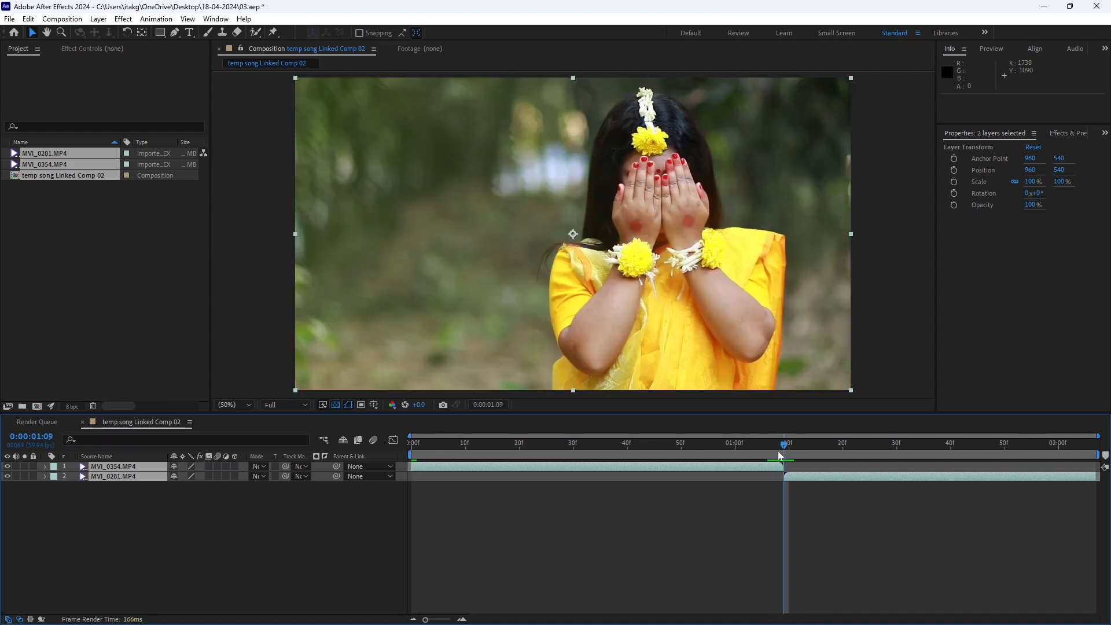
click(85, 564)
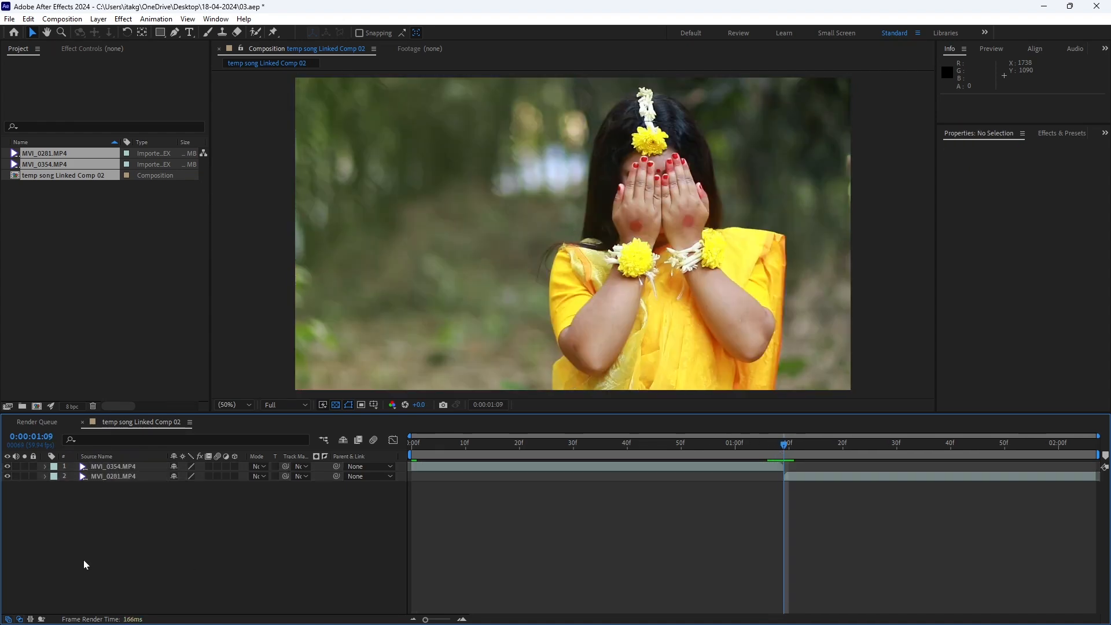
drag(791, 445, 787, 453)
Pre-compose both clip layers into a new composition named rgb, moving all attributes into it
drag(100, 564, 116, 474)
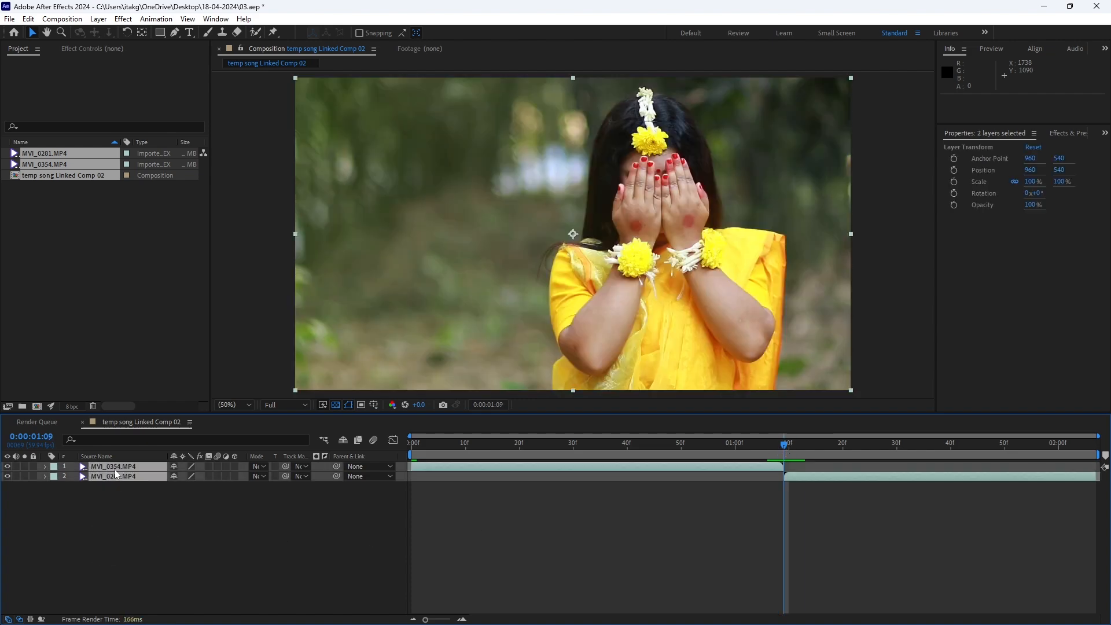
right_click(116, 473)
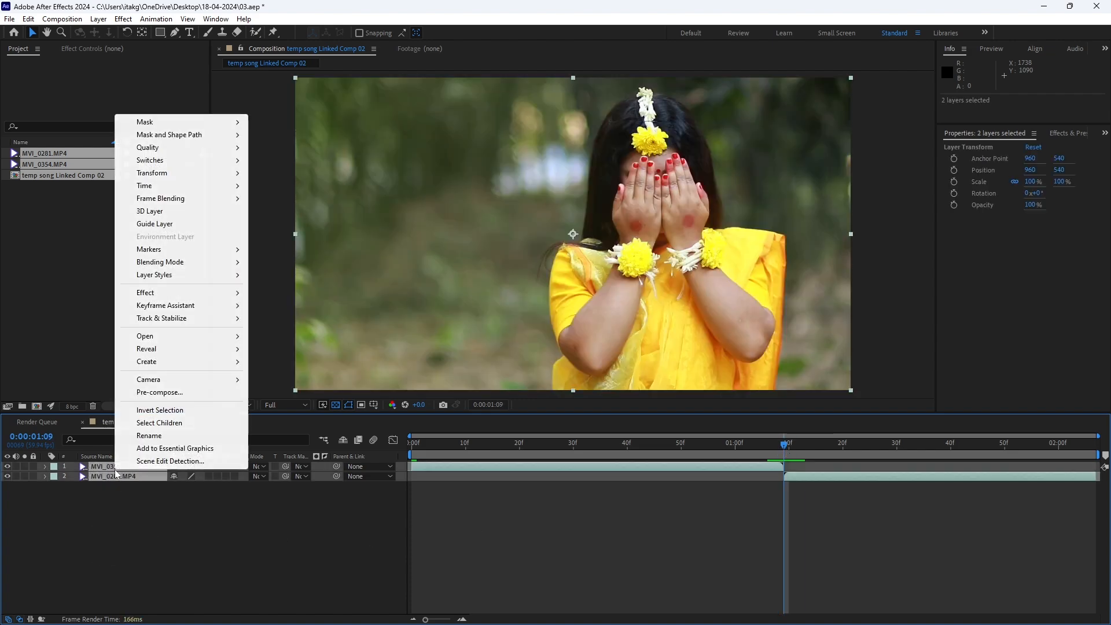
click(175, 397)
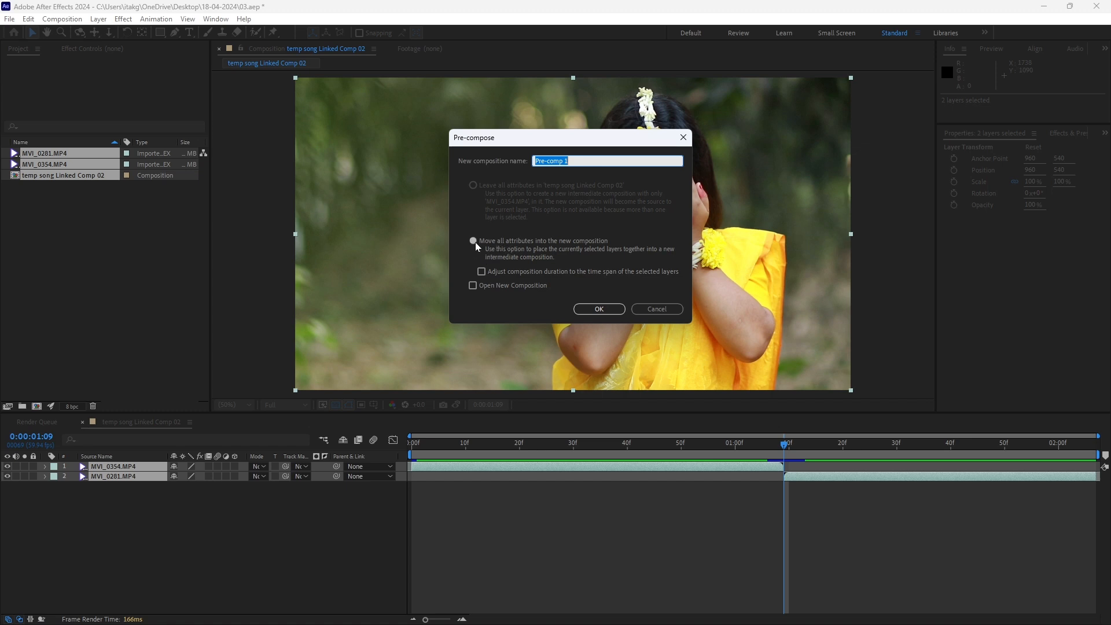
drag(560, 163, 531, 163)
drag(601, 159, 468, 158)
text(rgb)
key(Return)
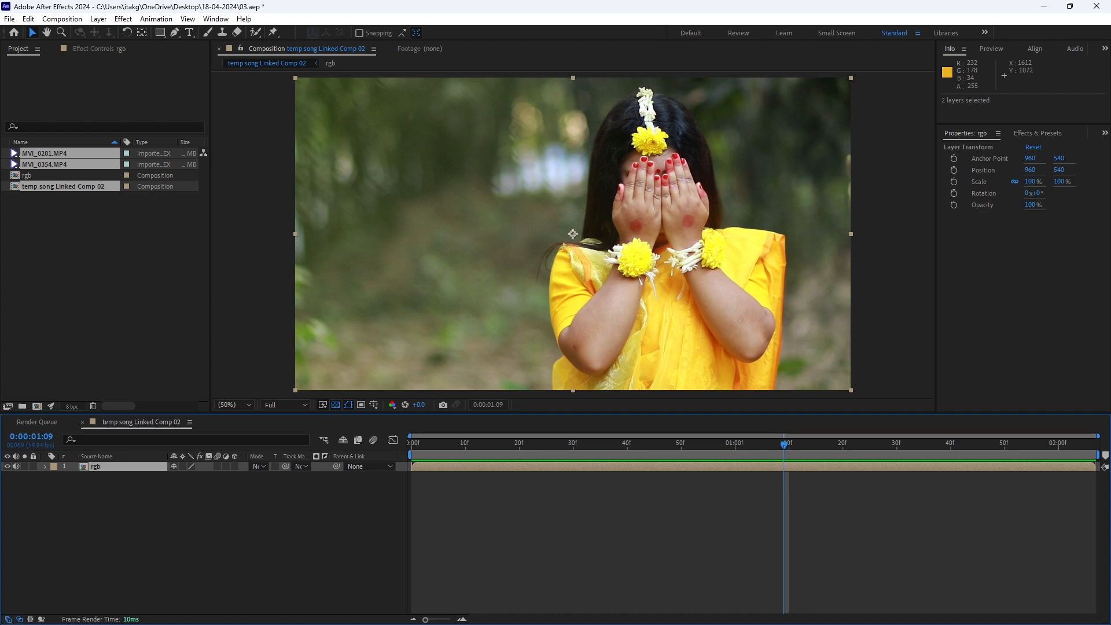
Add a composition marker on the time ruler at the cut between the two clips
click(1106, 458)
drag(1107, 457, 1074, 453)
key(ctrl+z)
key(Page_Down)
key(Page_Down)
Move the playhead back to 0:00:00:55 and duplicate the rgb layer twice to make three stacked copies
mouse_move(769, 450)
mouse_down()
mouse_move(785, 456)
mouse_move(756, 456)
mouse_move(786, 459)
mouse_move(711, 456)
mouse_up()
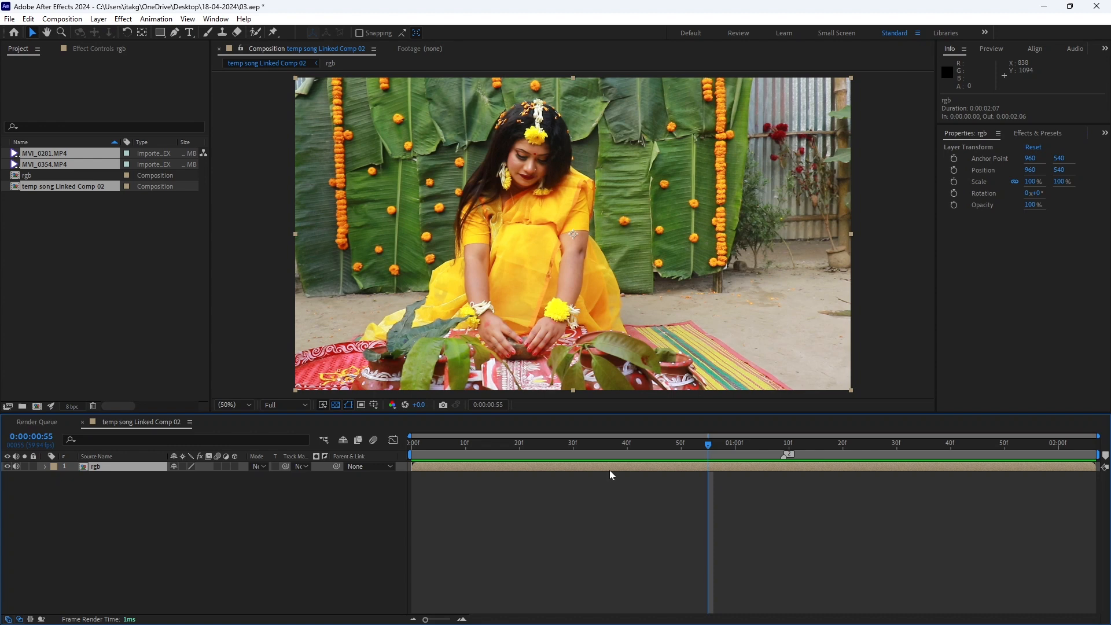
key(ctrl+d)
key(ctrl+d)
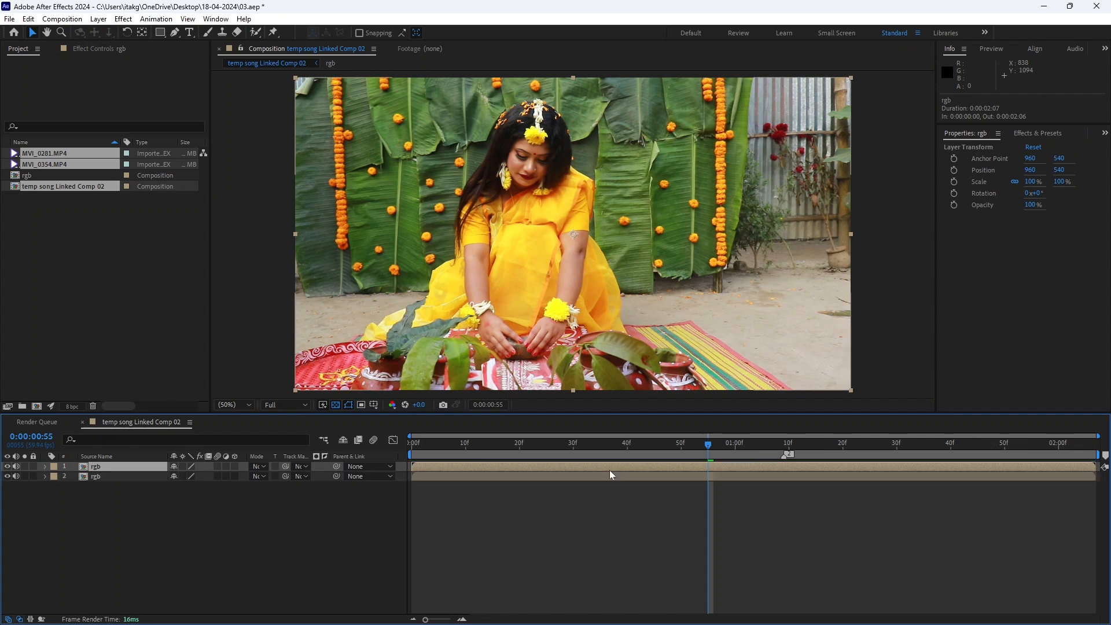
click(127, 532)
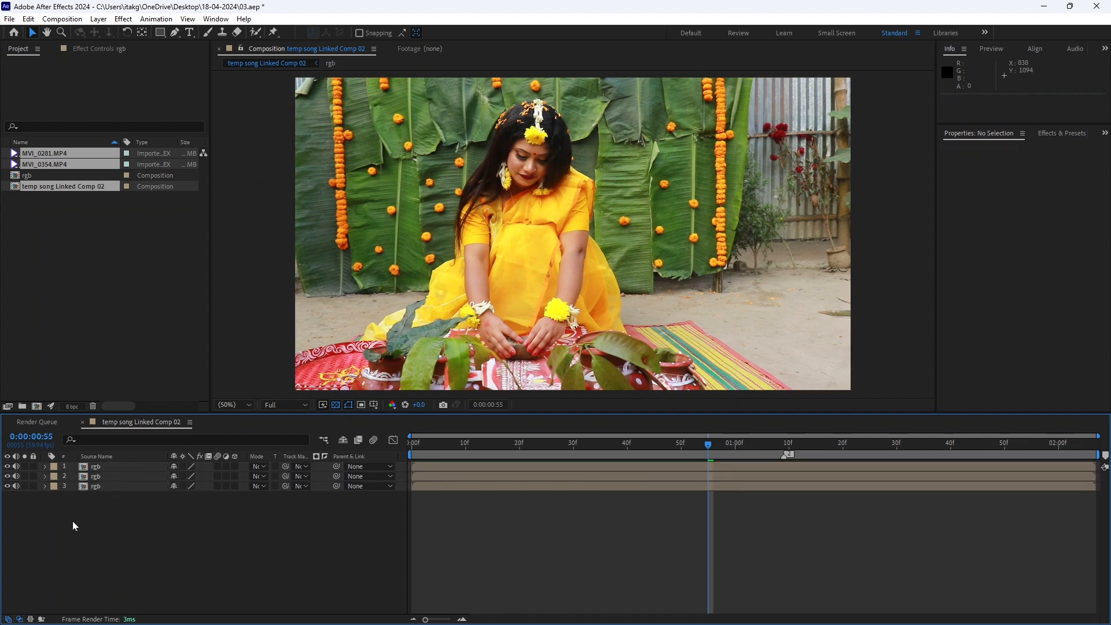
Apply Shift Channels to the bottom rgb layer, with green and blue taken from Full Off
click(568, 490)
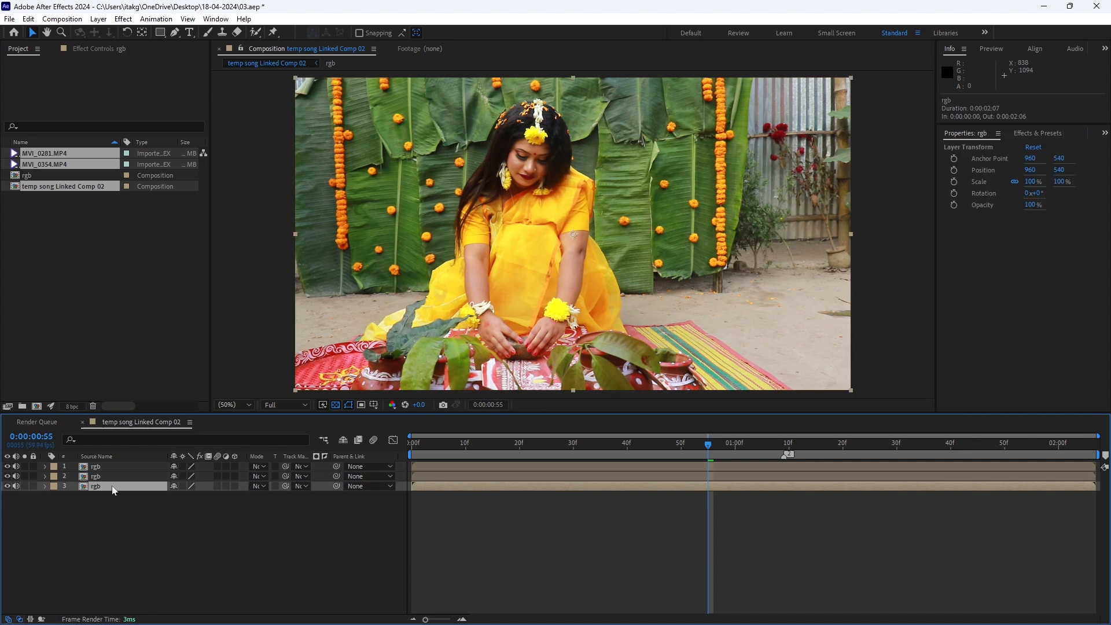
key(ctrl+space)
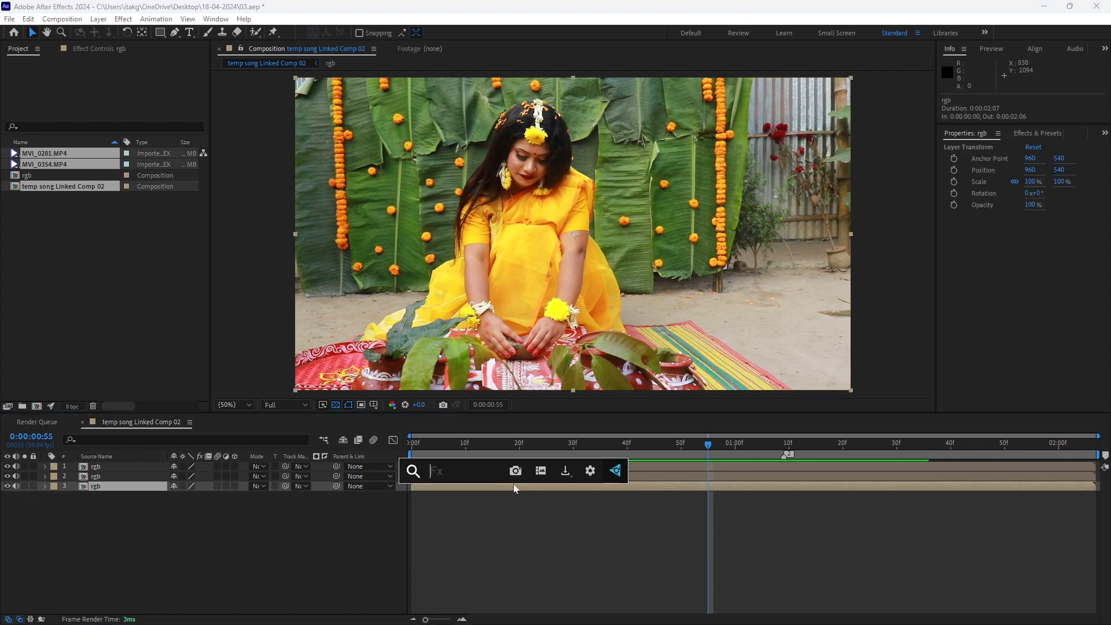
text(shift)
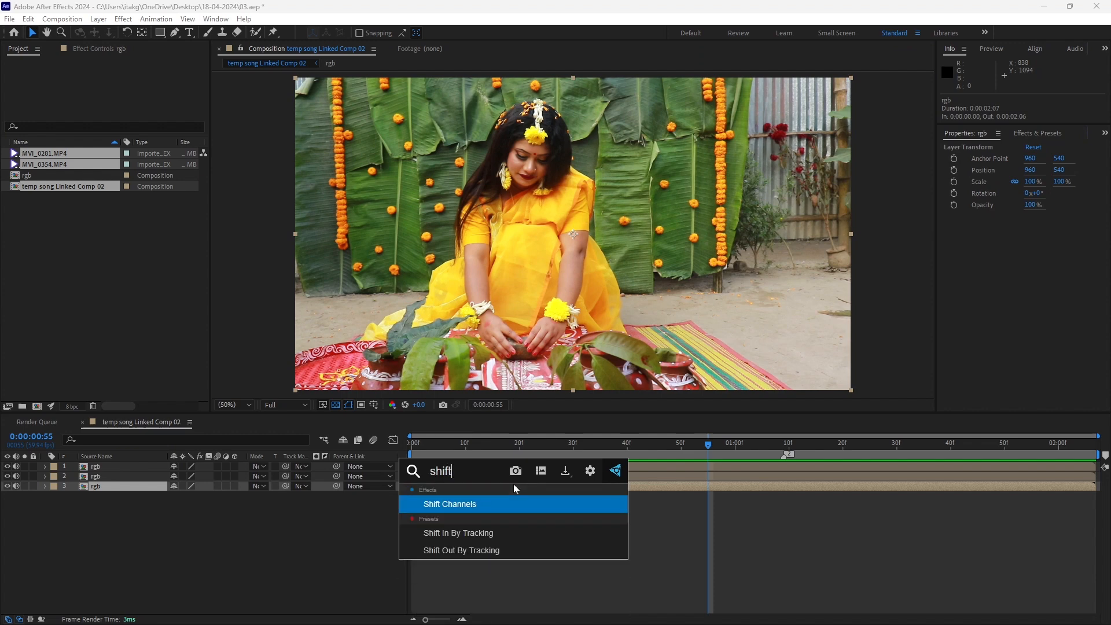
key(Return)
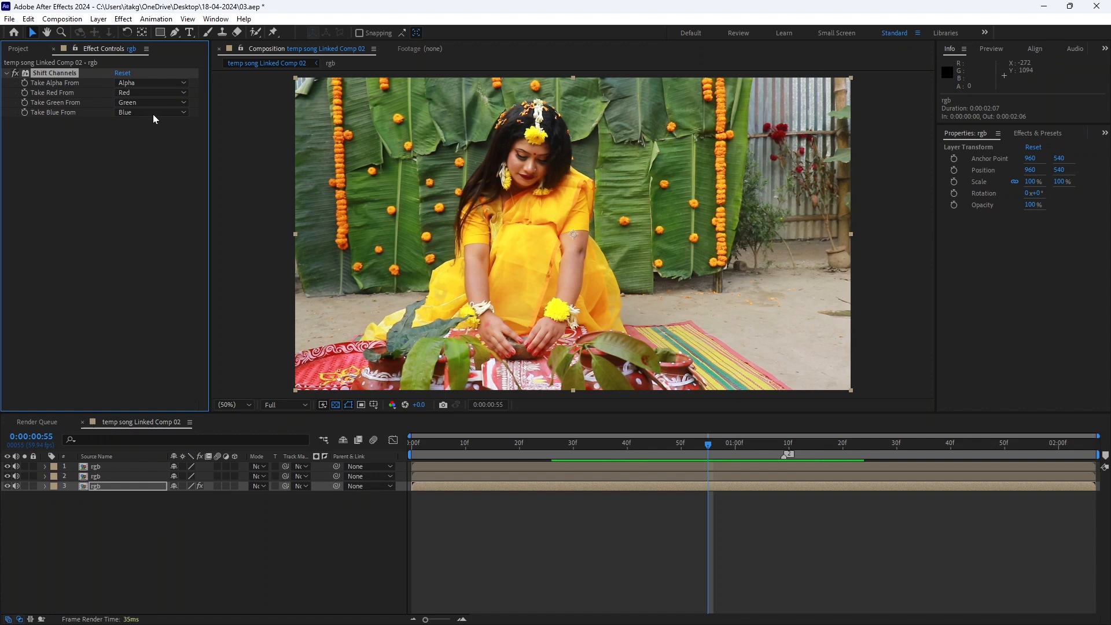
click(189, 100)
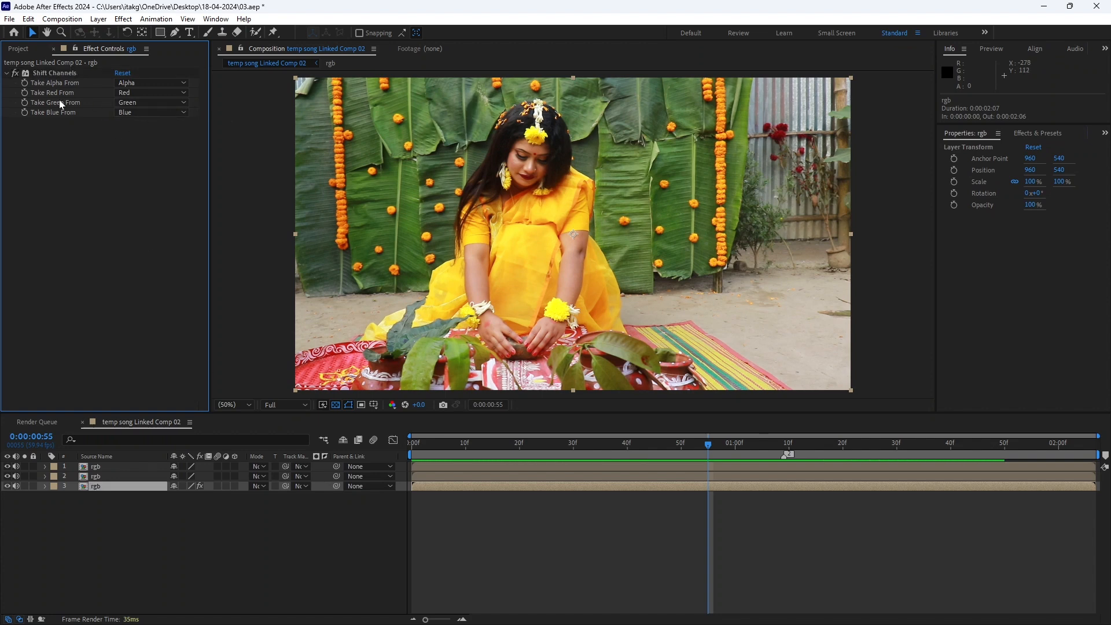
click(167, 103)
click(150, 229)
click(144, 111)
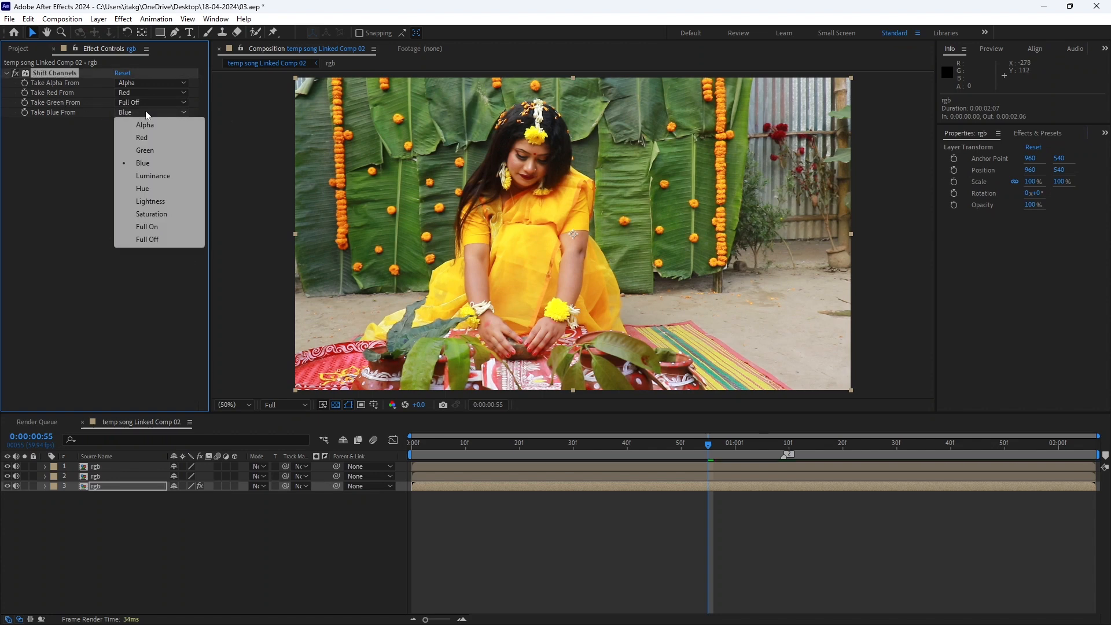
click(147, 239)
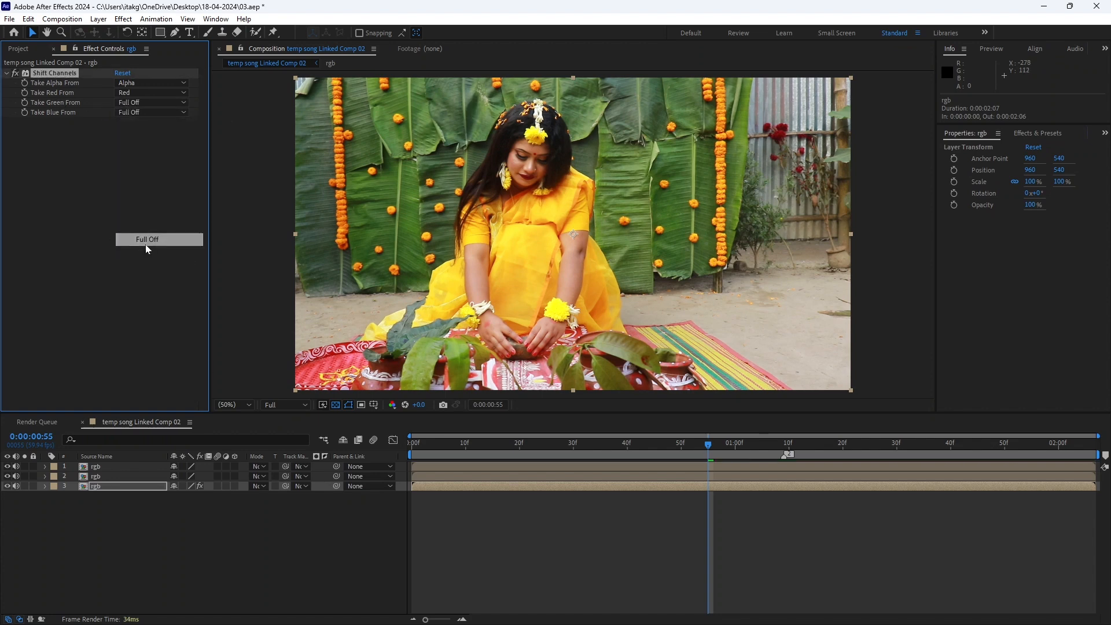
Copy the Shift Channels effect to the middle rgb layer, taking red from Full Off and green from Green
click(46, 75)
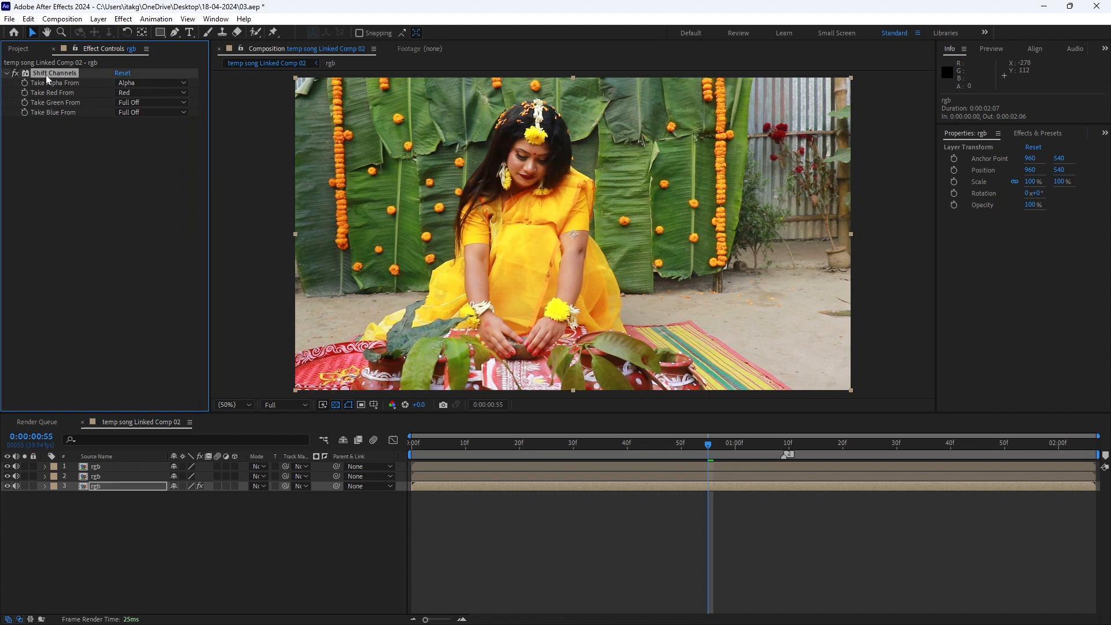
click(122, 480)
click(117, 186)
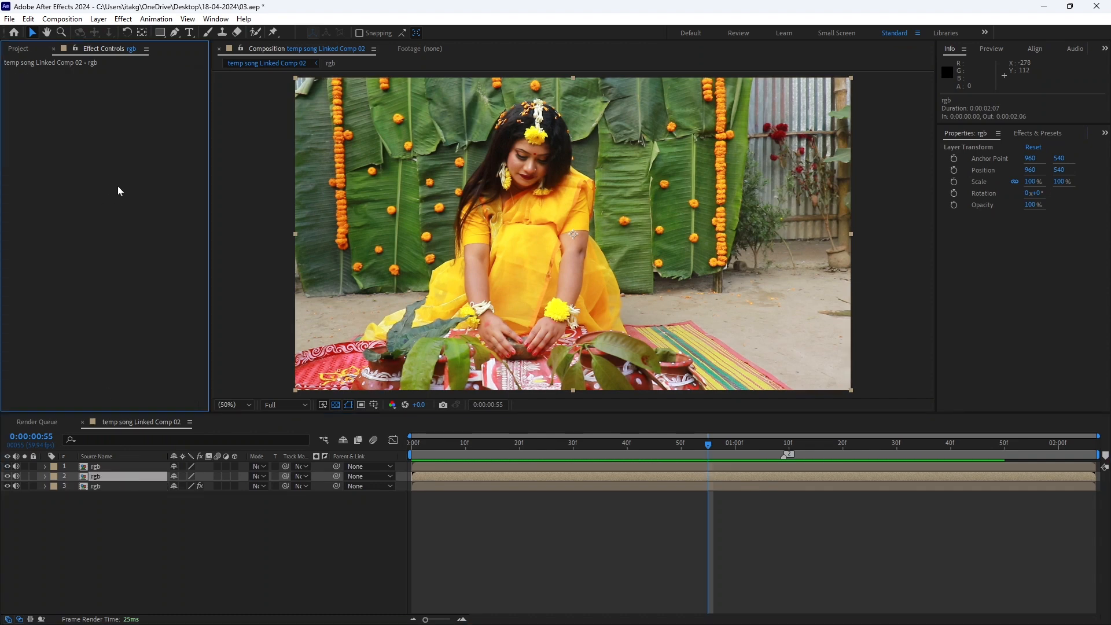
key(ctrl+v)
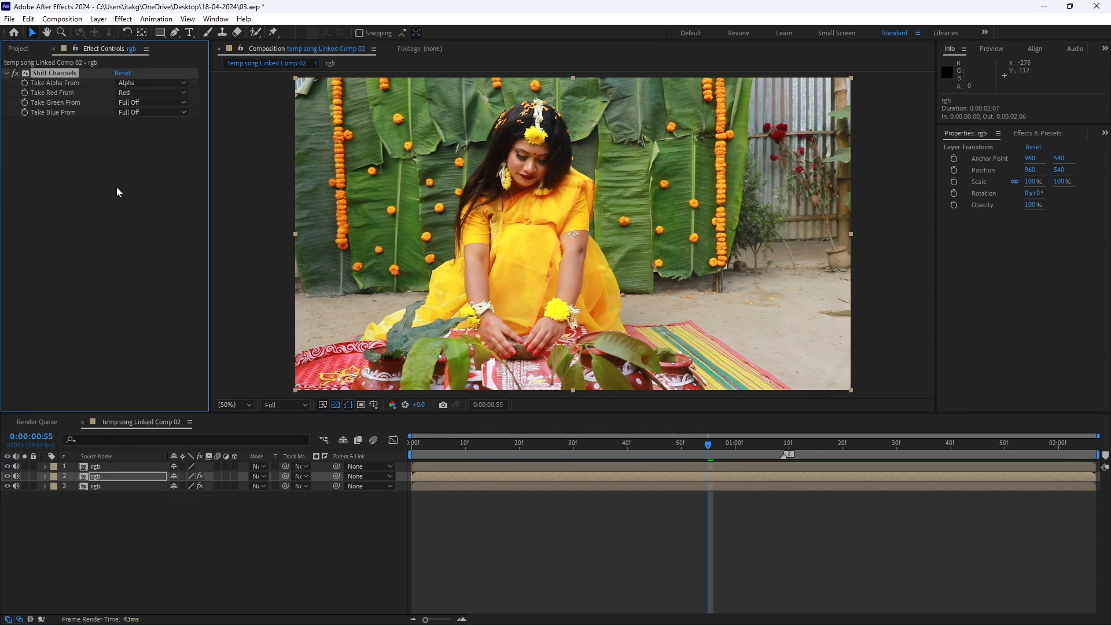
click(158, 96)
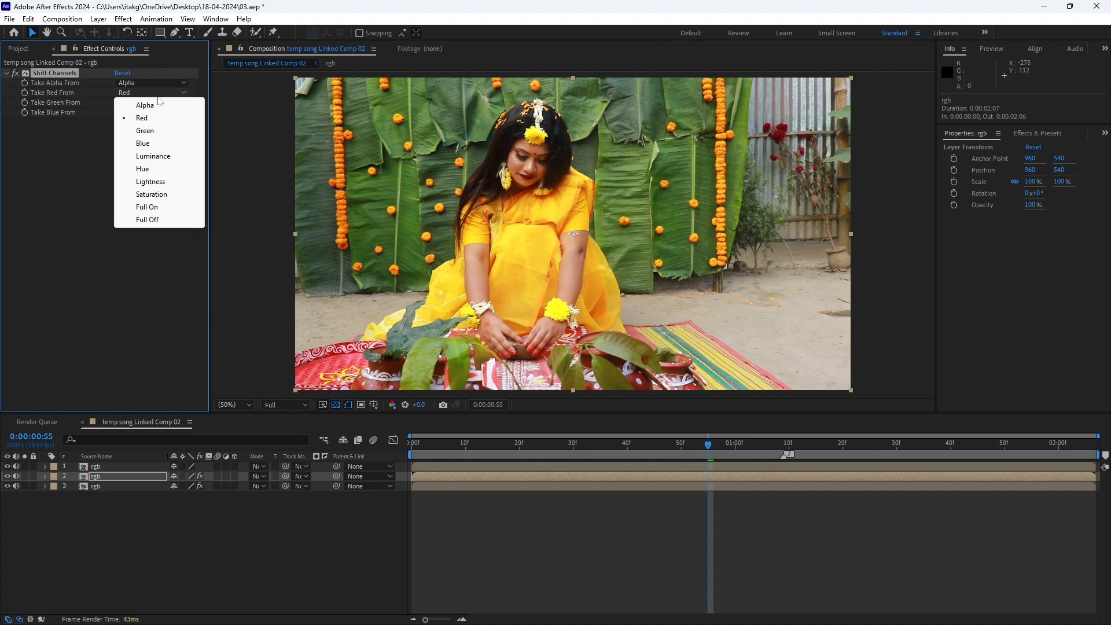
click(177, 226)
click(150, 103)
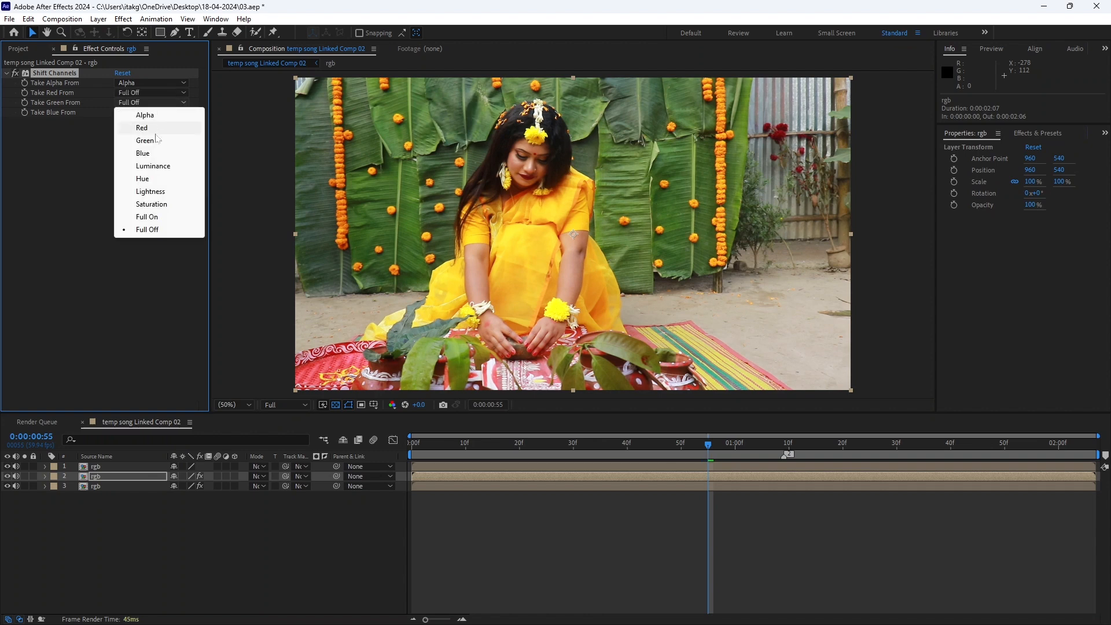
click(155, 139)
click(71, 287)
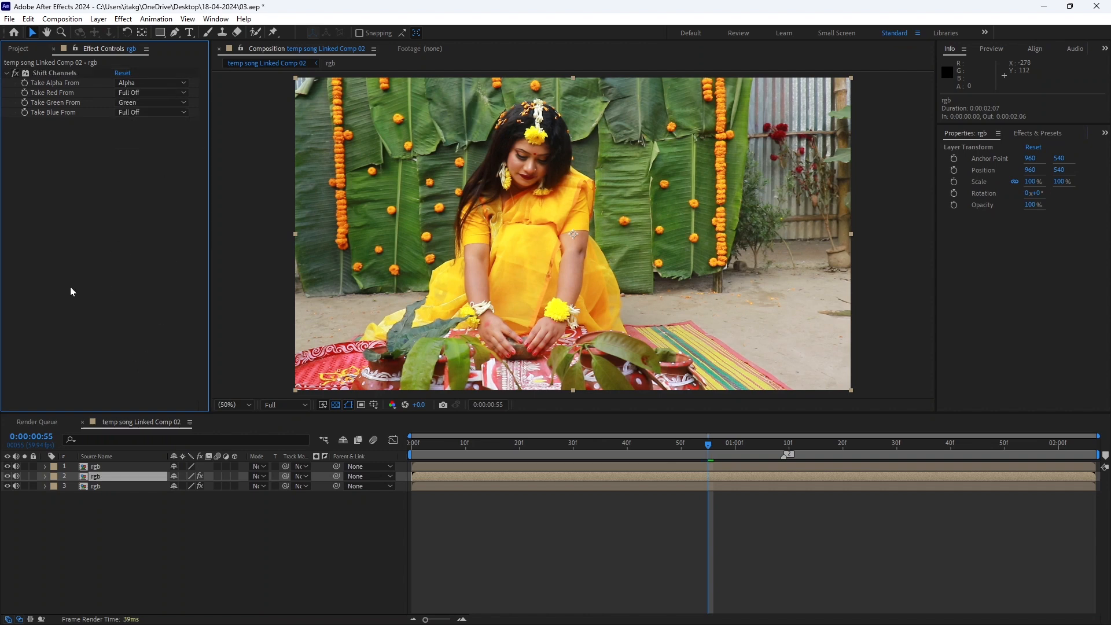
Paste Shift Channels onto the top rgb layer, taking red from Full Off and blue from Blue
click(95, 467)
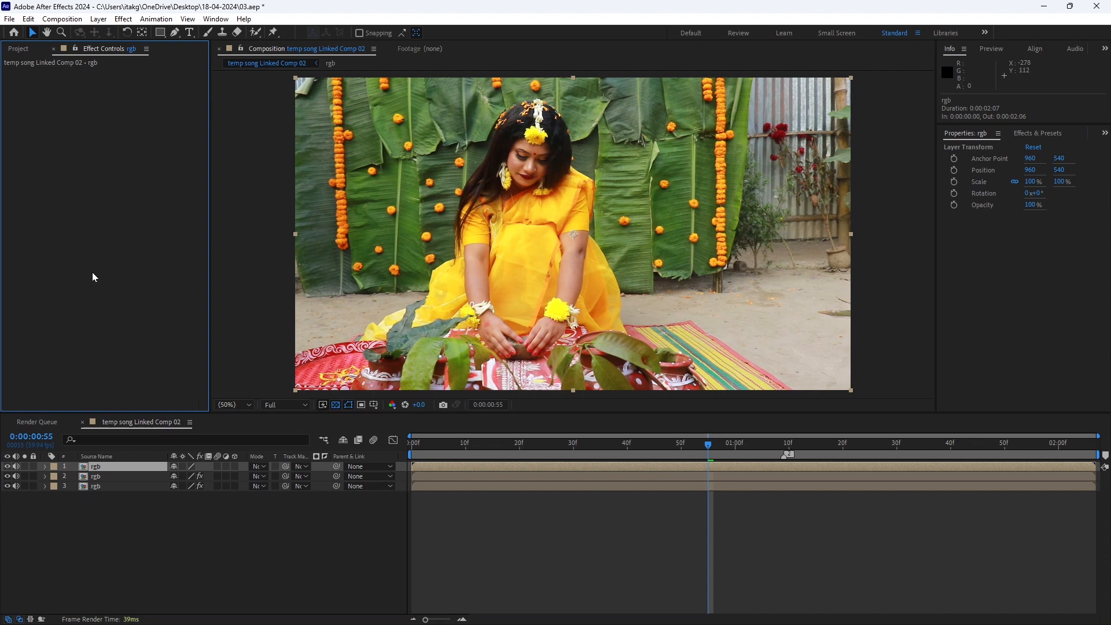
key(ctrl+v)
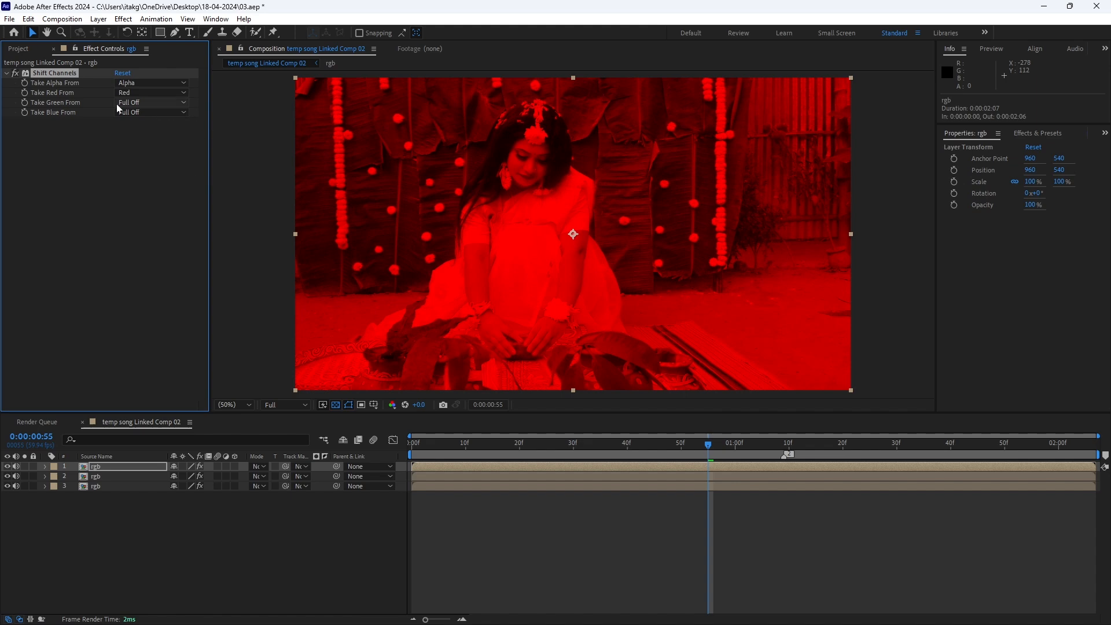
click(149, 94)
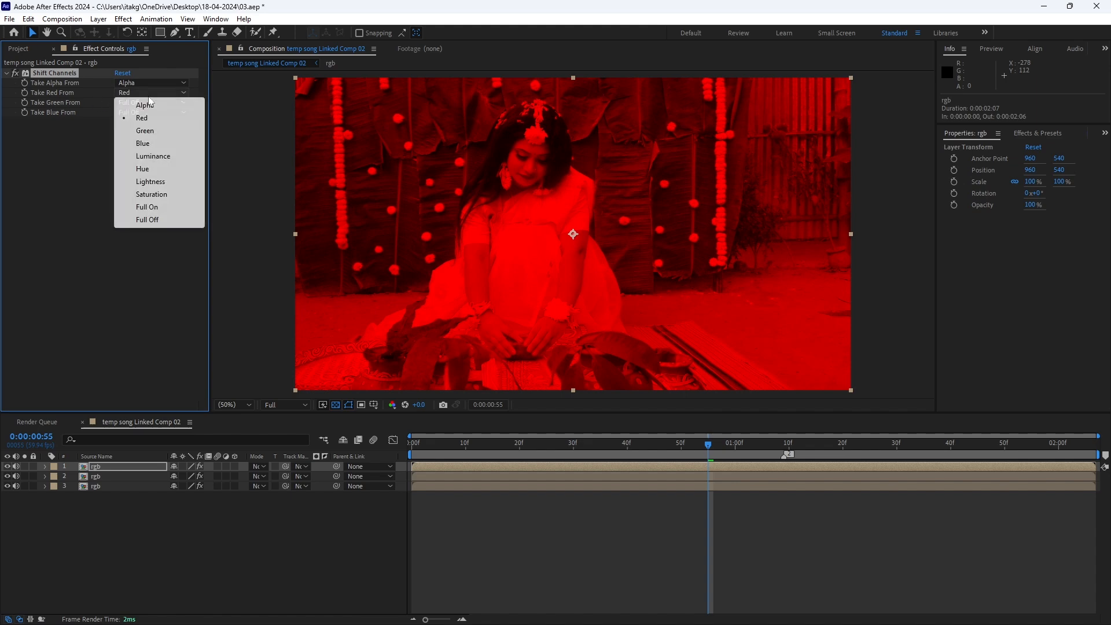
click(146, 220)
click(144, 111)
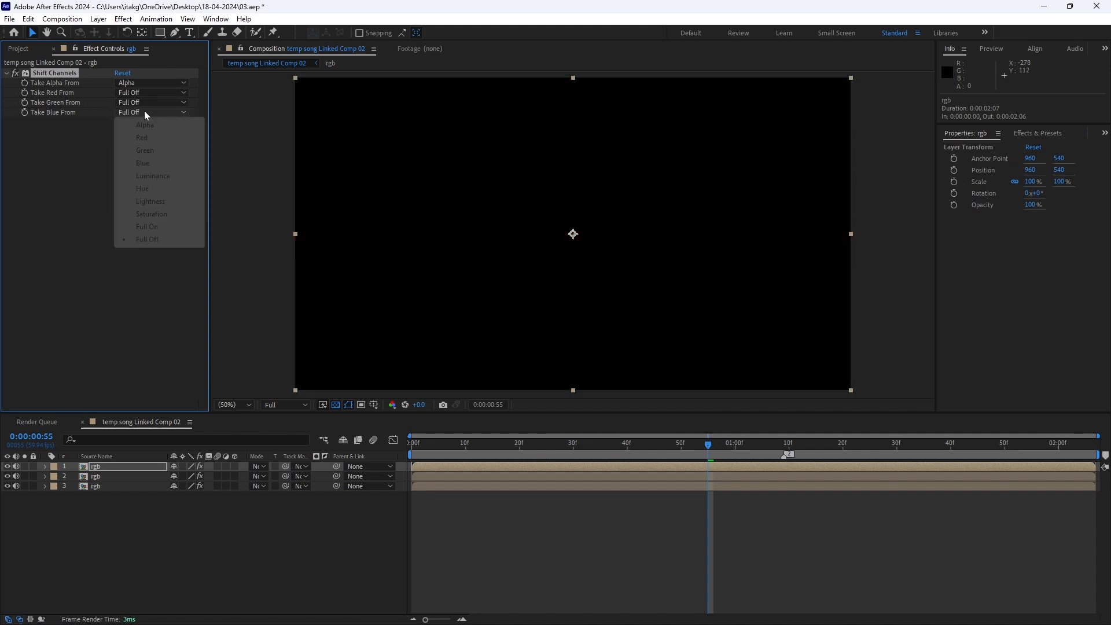
click(148, 164)
Set the blending mode of all three rgb layers to Screen
drag(706, 446, 586, 472)
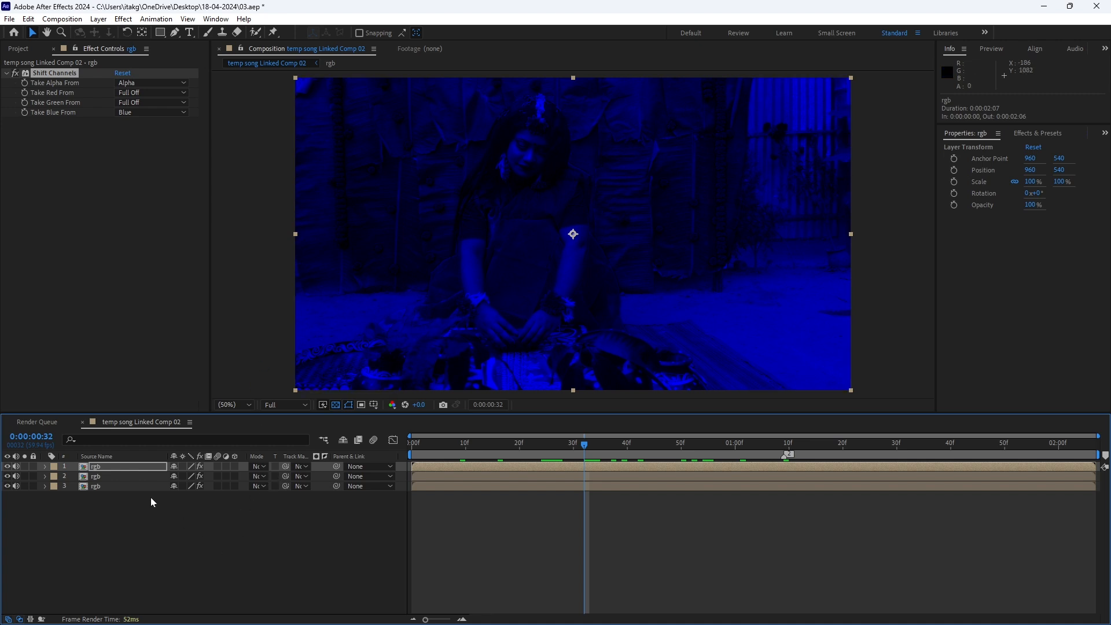
click(105, 486)
shift+click(116, 466)
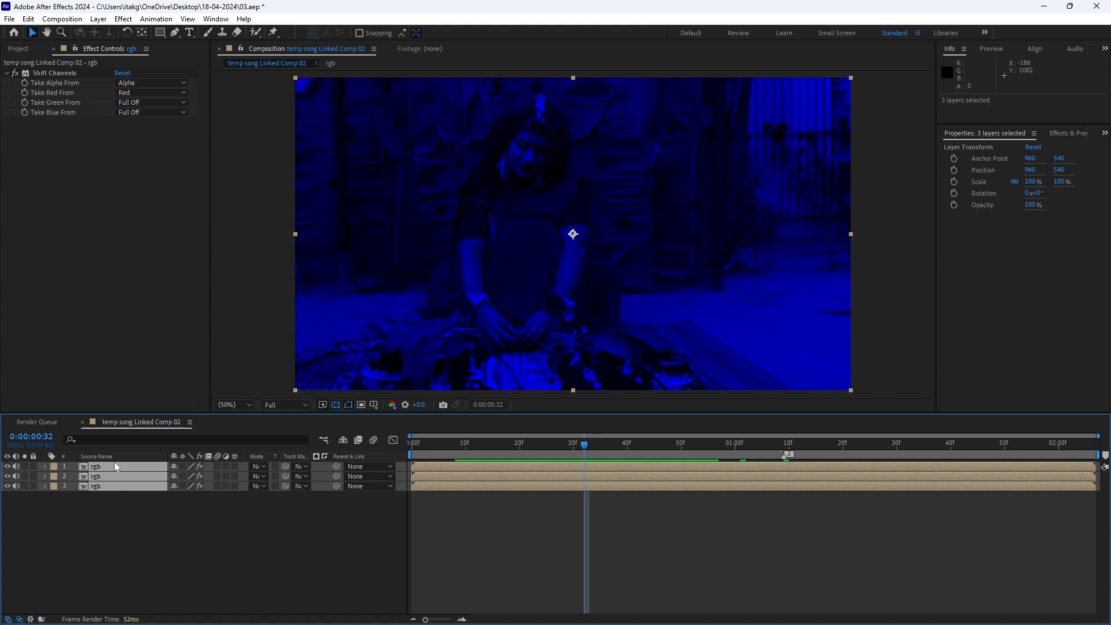
click(256, 466)
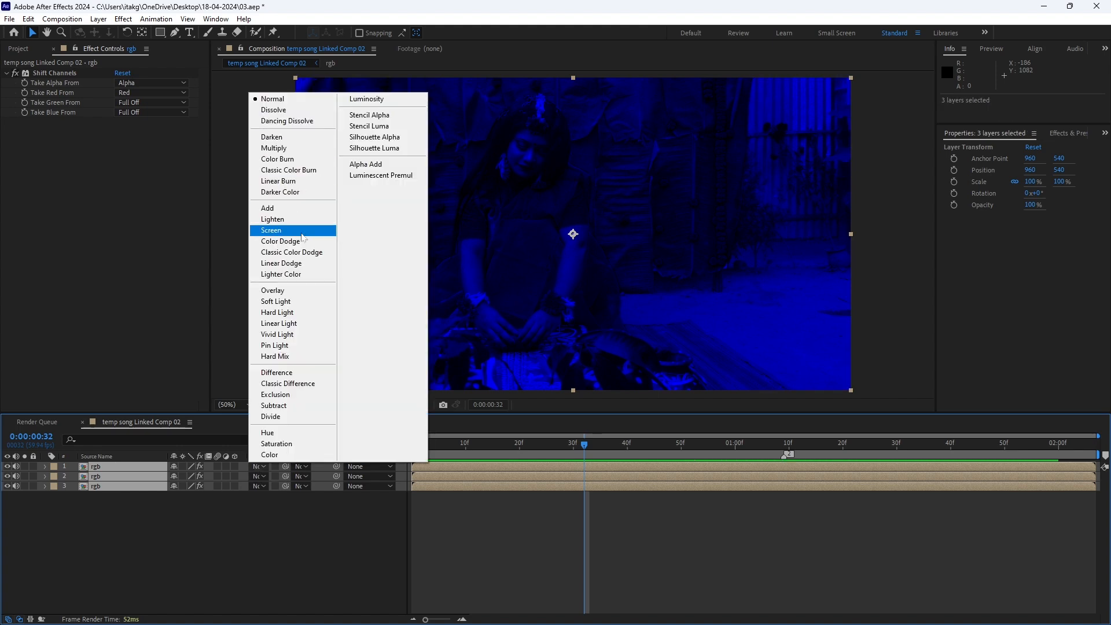
click(300, 230)
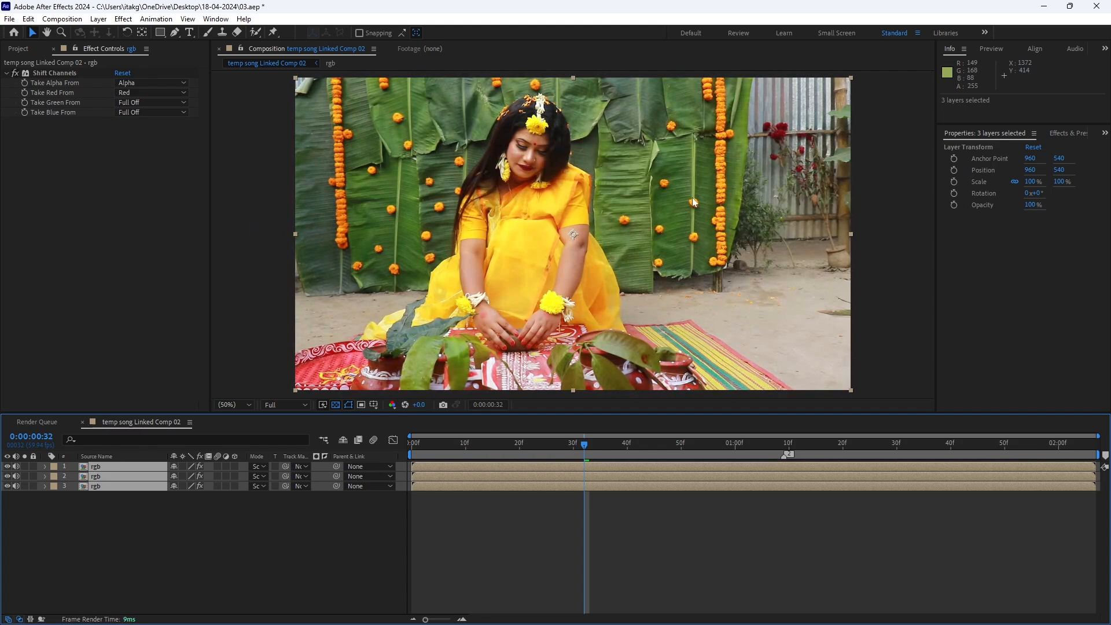
Play back the composition to check the recombined channels, and place the playhead at 0:00:00:30
key(space)
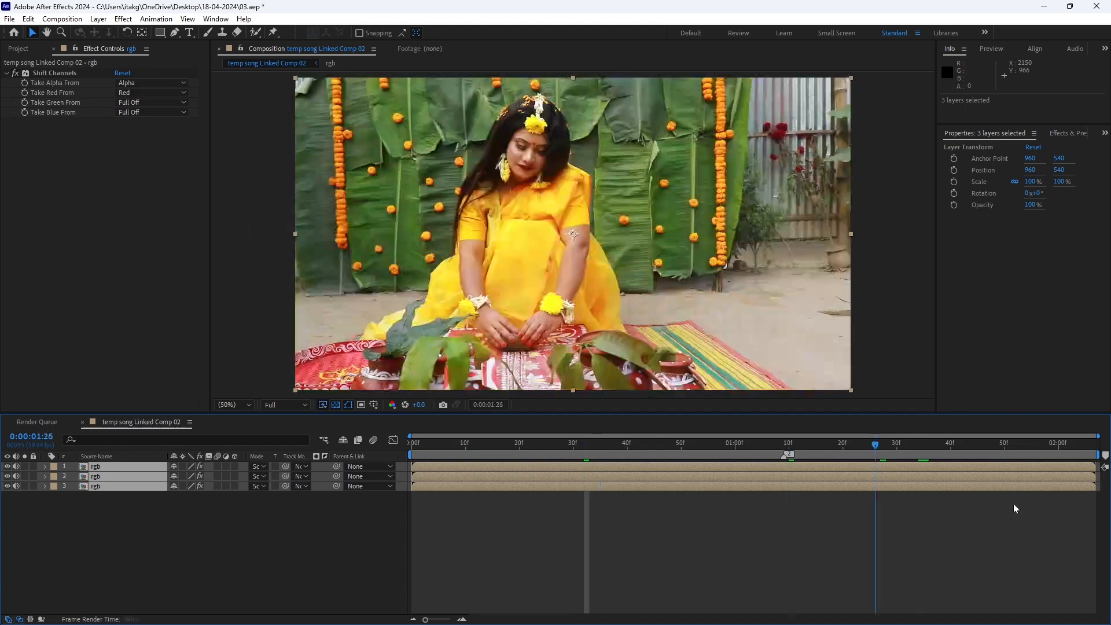
drag(664, 443, 573, 443)
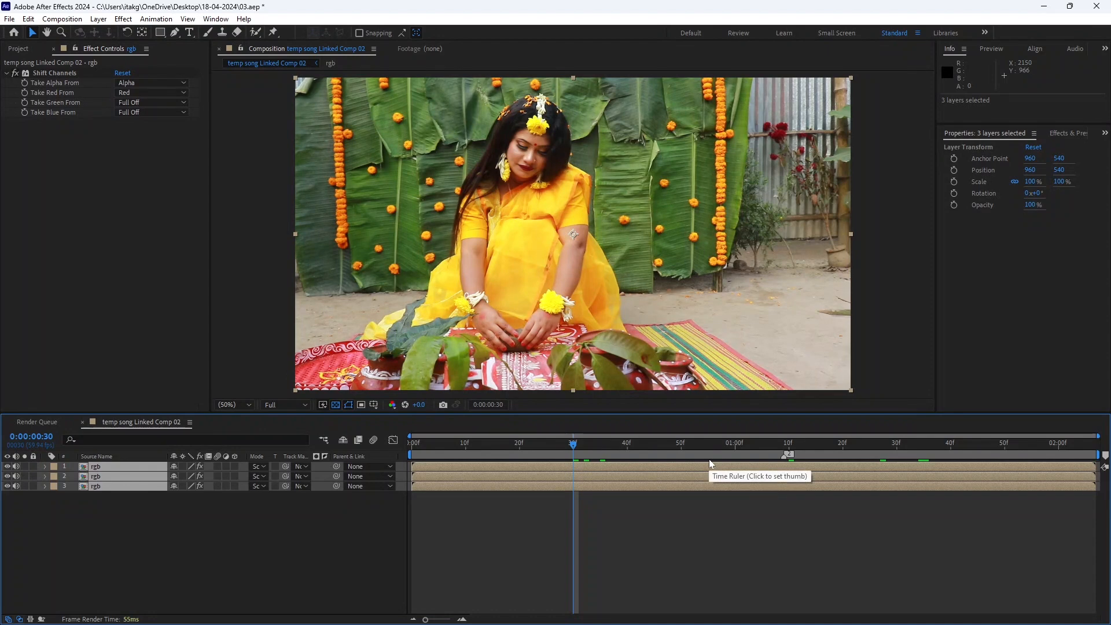
click(707, 549)
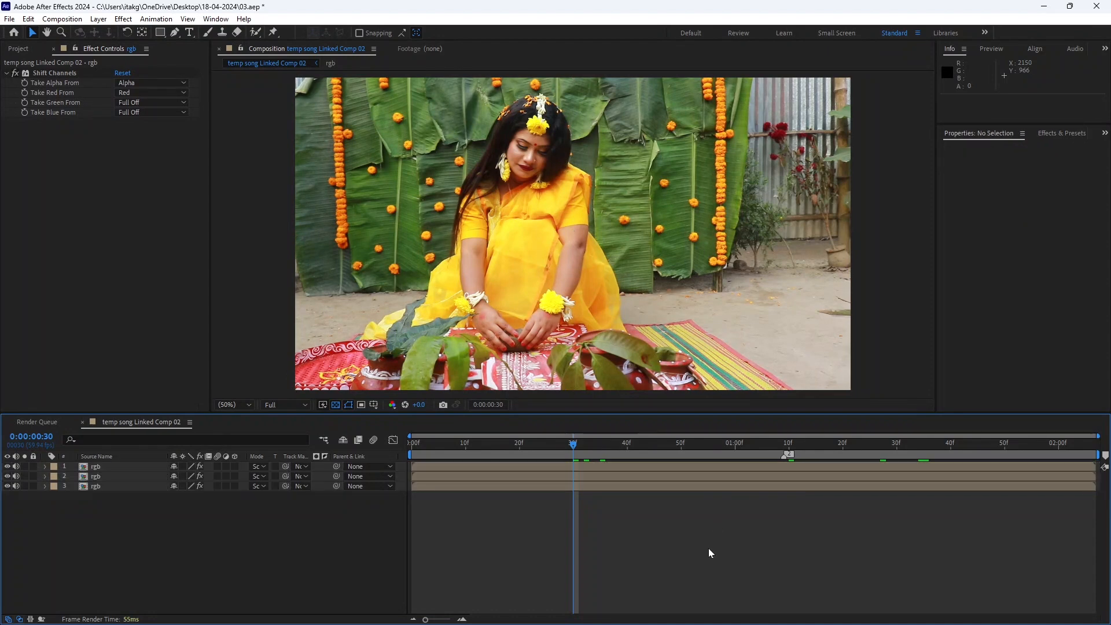
Apply the Wiggle - position preset to the bottom rgb layer
click(608, 484)
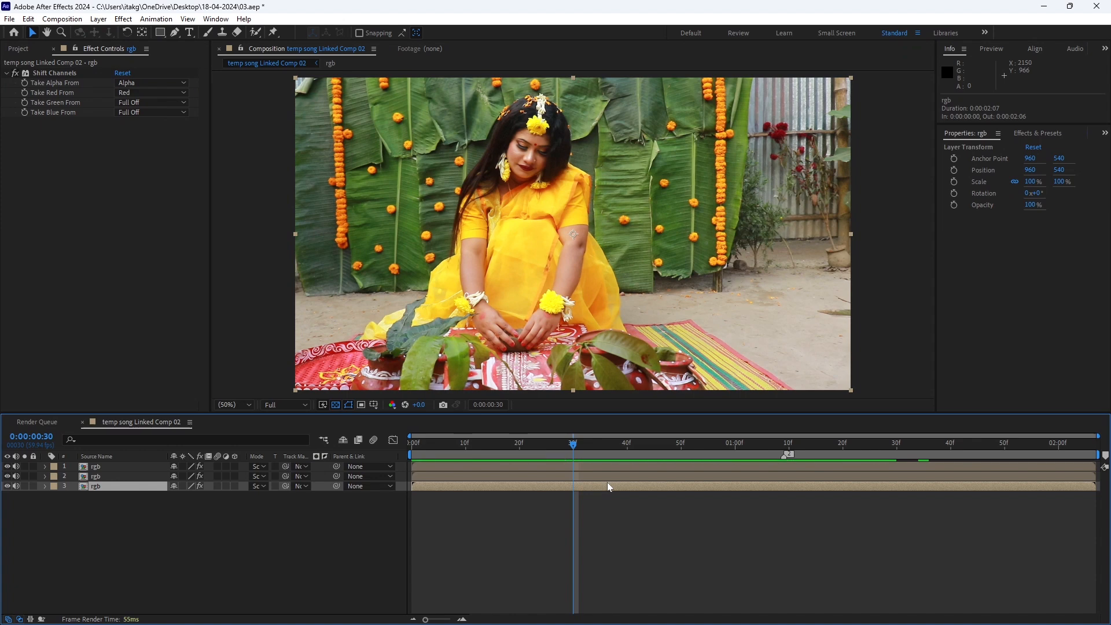
key(ctrl+space)
text(wi)
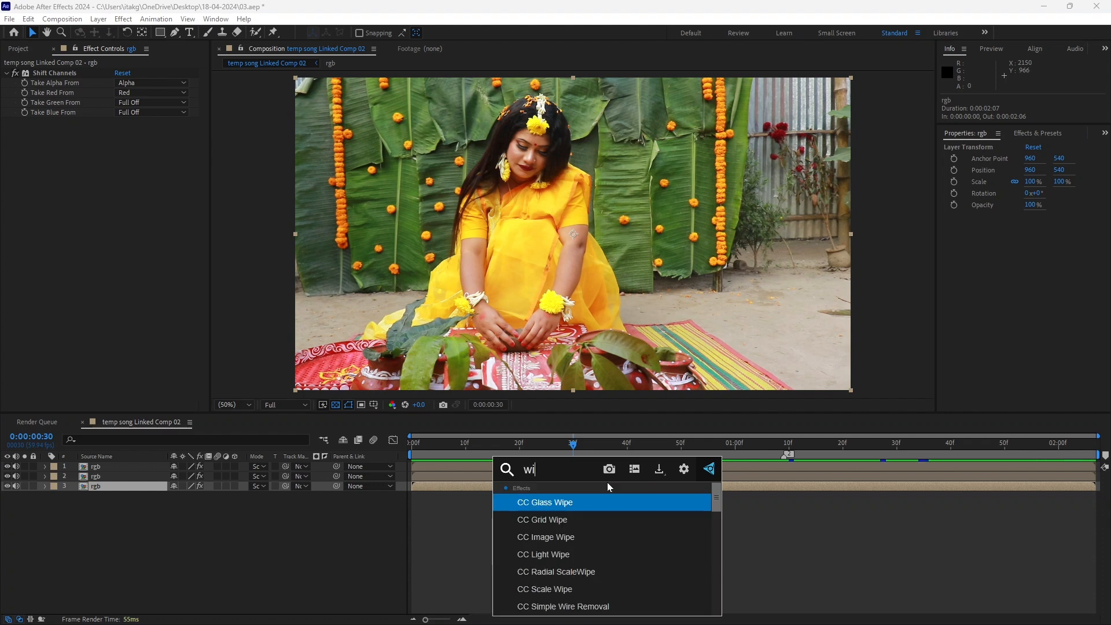
text(ggl)
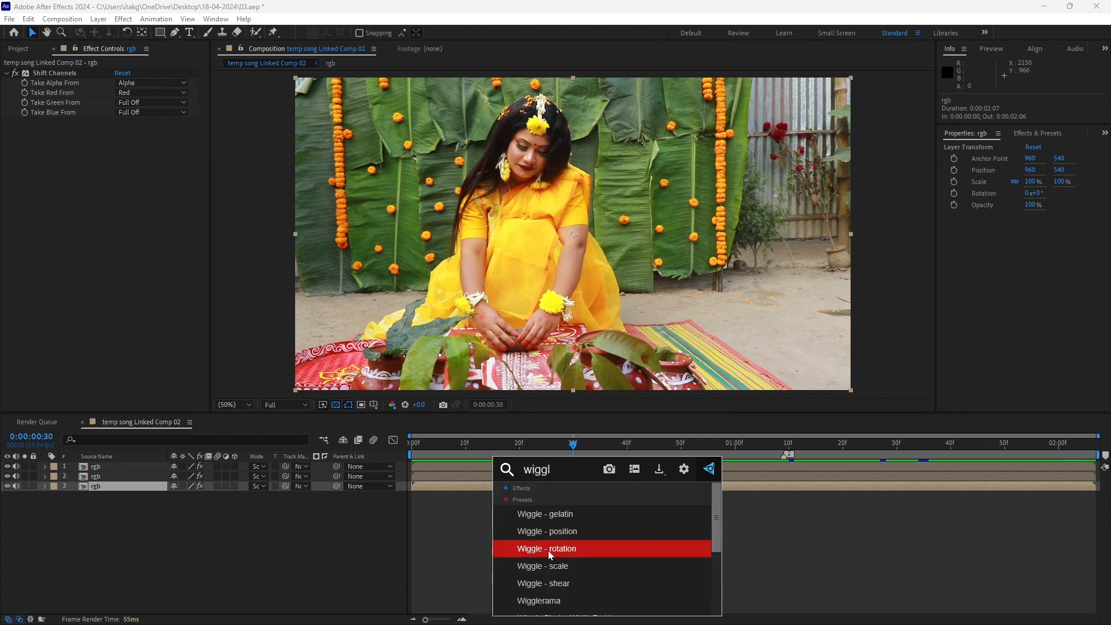
click(594, 531)
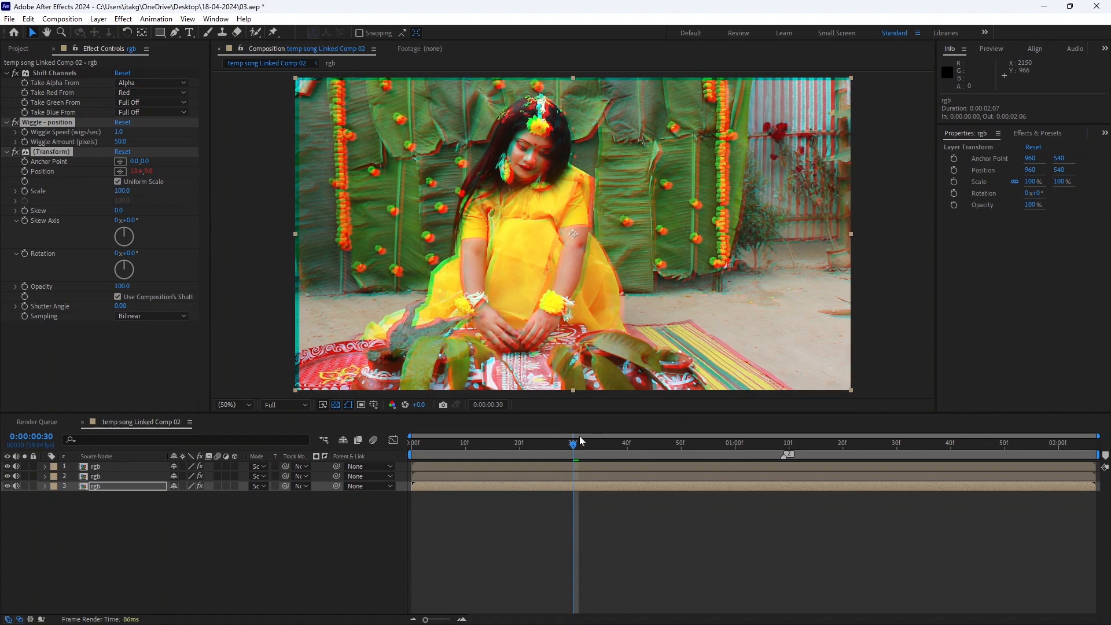
Keyframe Wiggle Speed and Wiggle Amount on the bottom rgb layer at 0:00:00:30, both with a value of 0
mouse_move(578, 440)
mouse_down()
mouse_move(513, 442)
mouse_move(973, 446)
mouse_move(596, 447)
mouse_up()
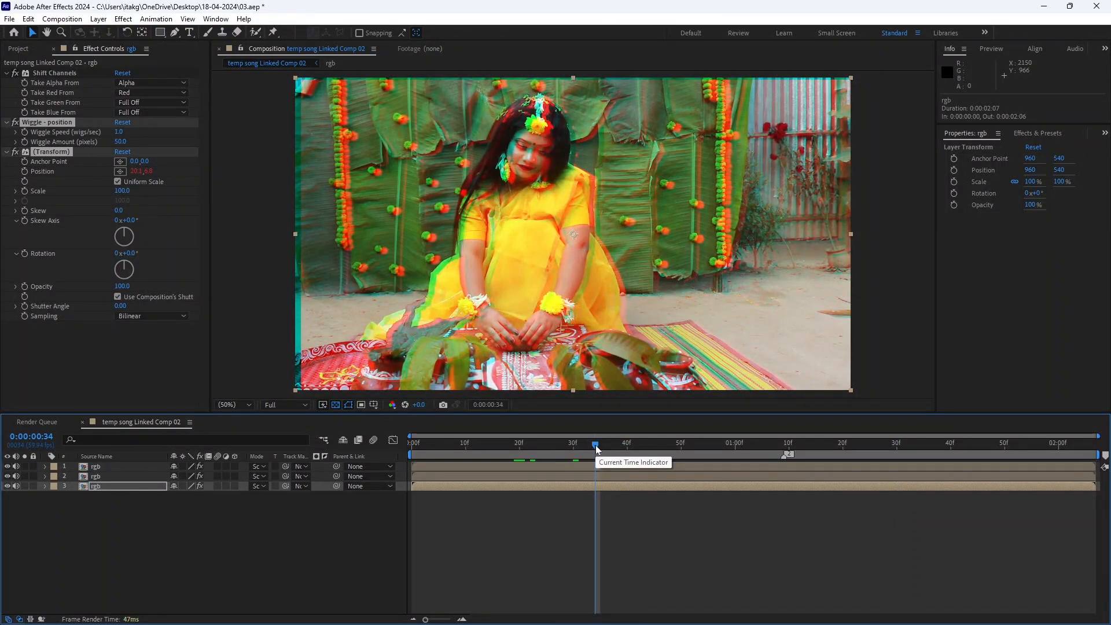
drag(596, 446, 573, 457)
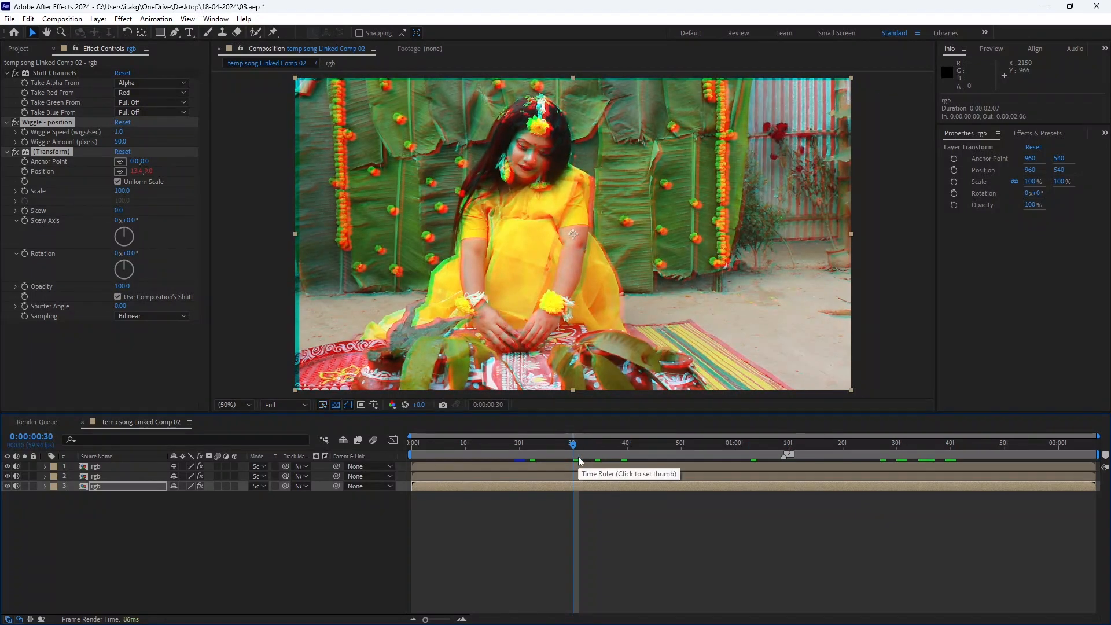
click(25, 143)
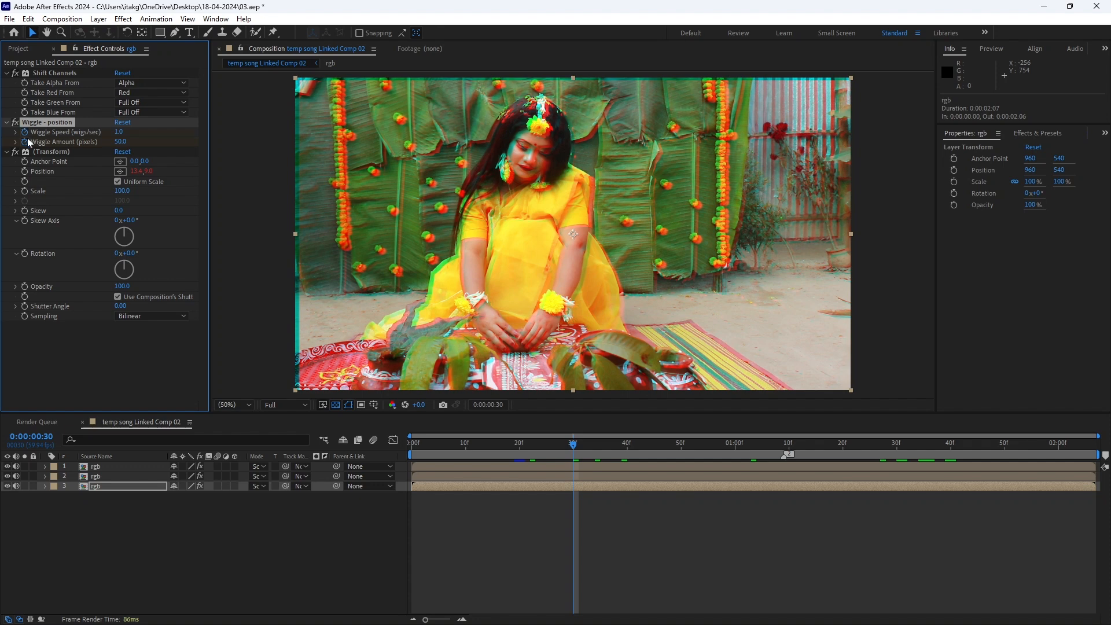
click(121, 133)
text(0)
key(Tab)
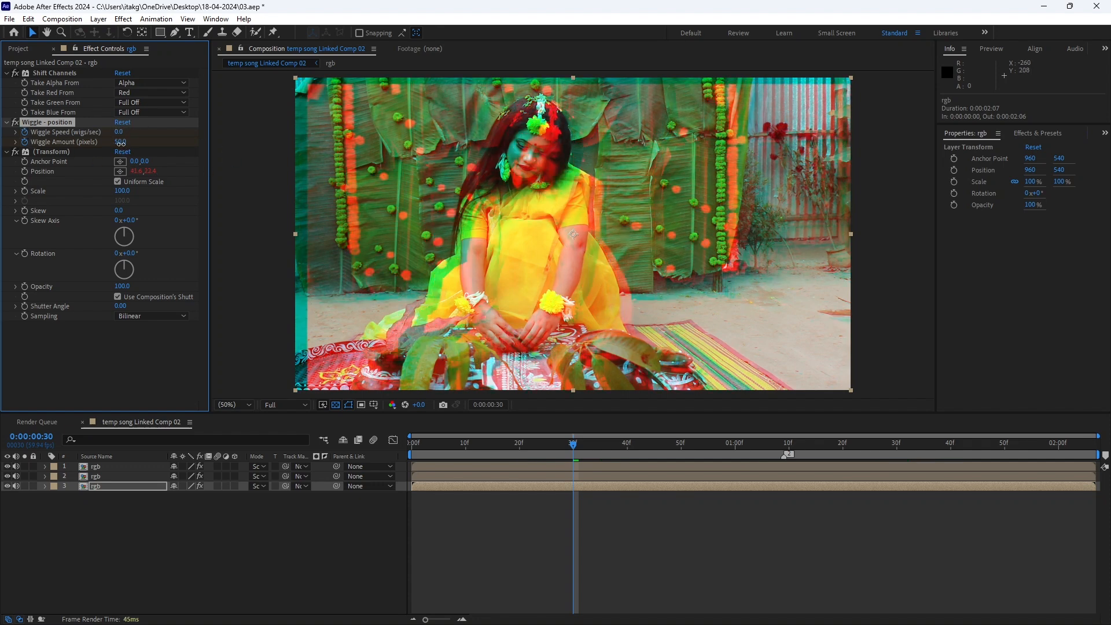
text(0)
key(Return)
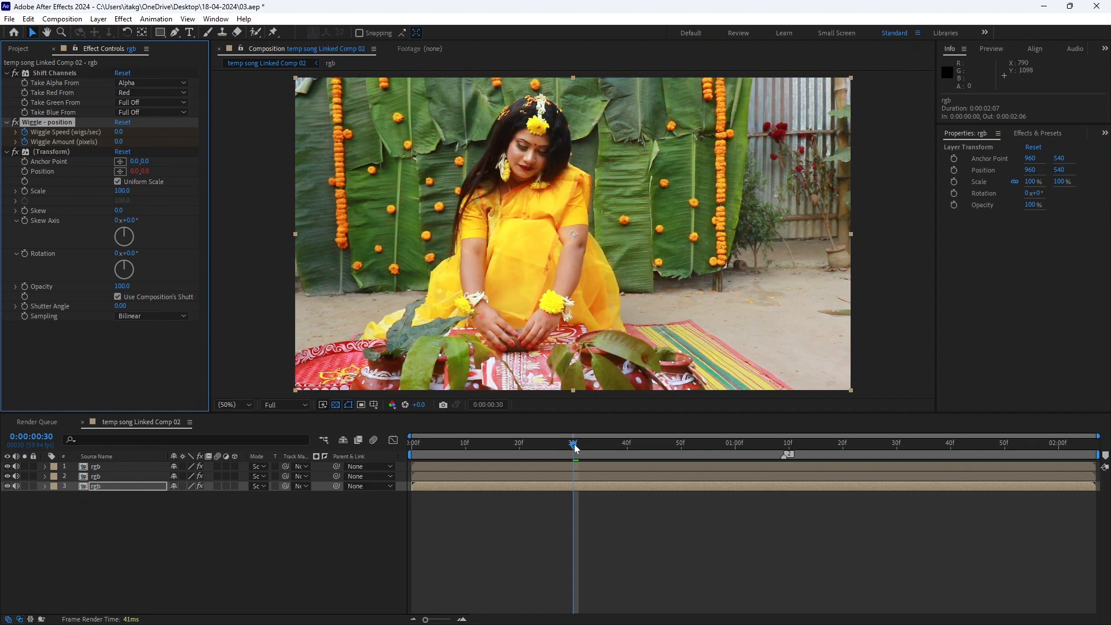
At 0:00:01:09, set the bottom rgb layer's Wiggle Speed to 1 and Wiggle Amount to 50 pixels
drag(574, 447, 784, 456)
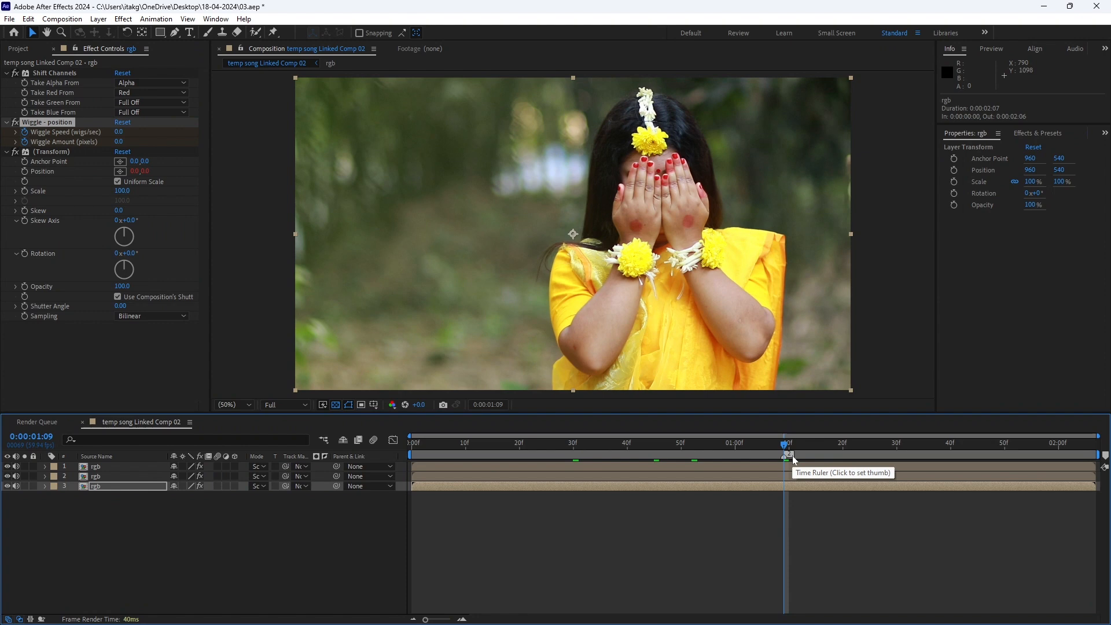
click(118, 132)
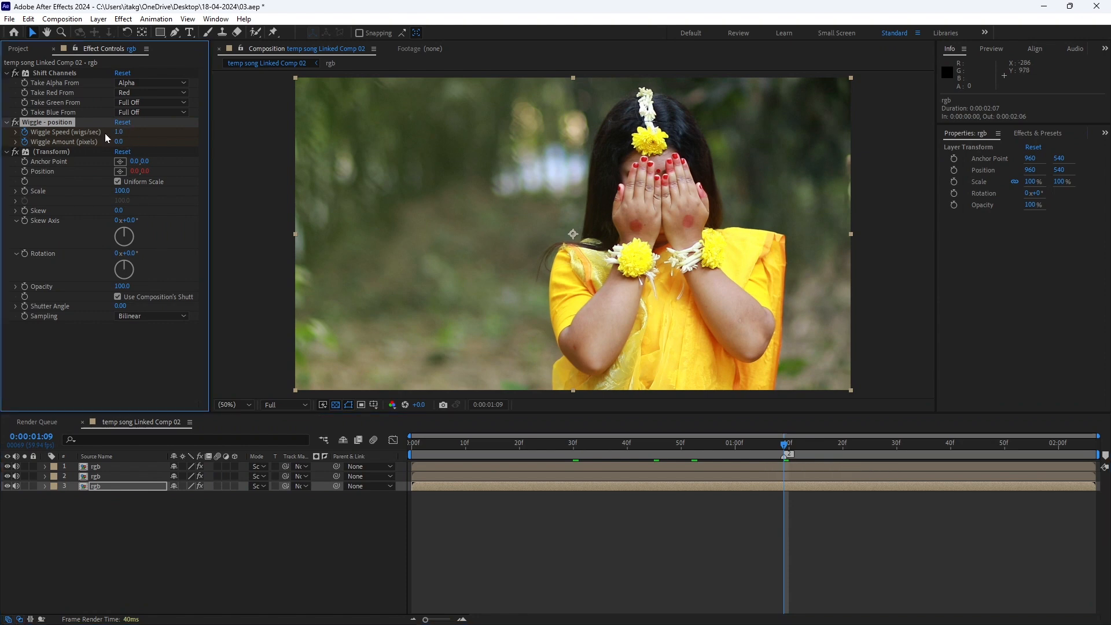
click(120, 141)
text(500)
key(Return)
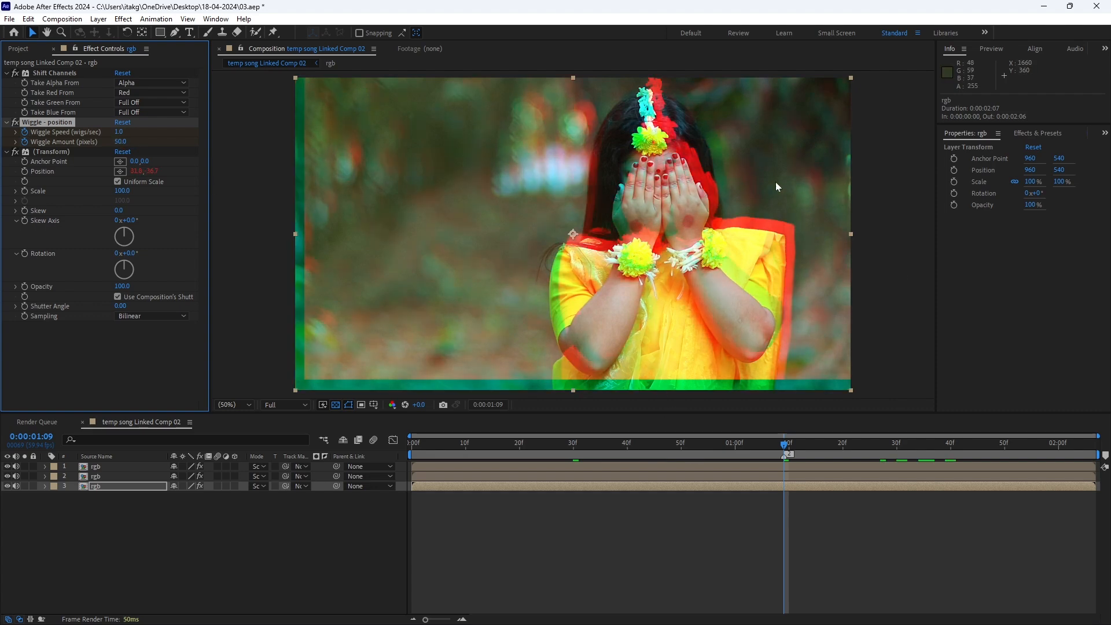
At 0:00:01:30, set the bottom rgb layer's Wiggle Speed and Wiggle Amount both to 0
drag(785, 455, 887, 453)
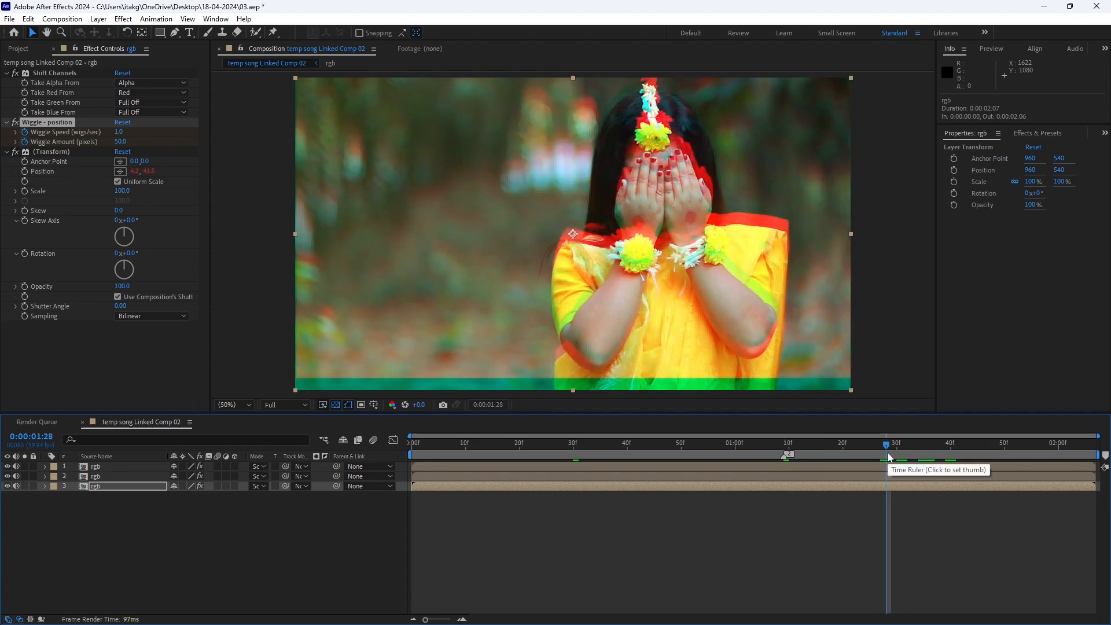
click(891, 454)
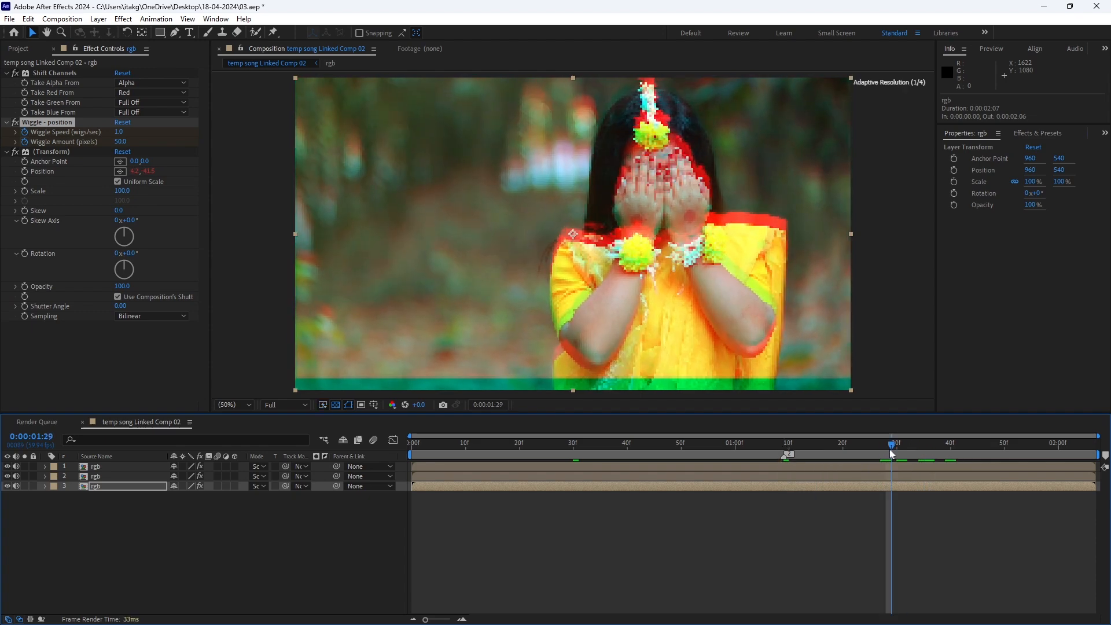
drag(892, 454, 895, 455)
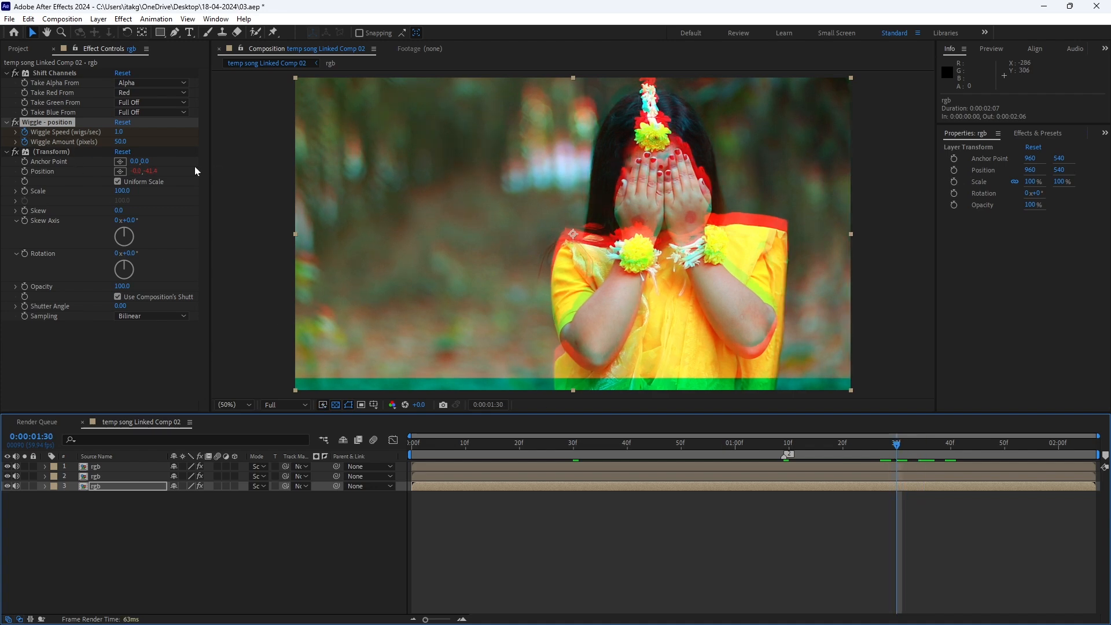
click(118, 132)
text(0)
key(Return)
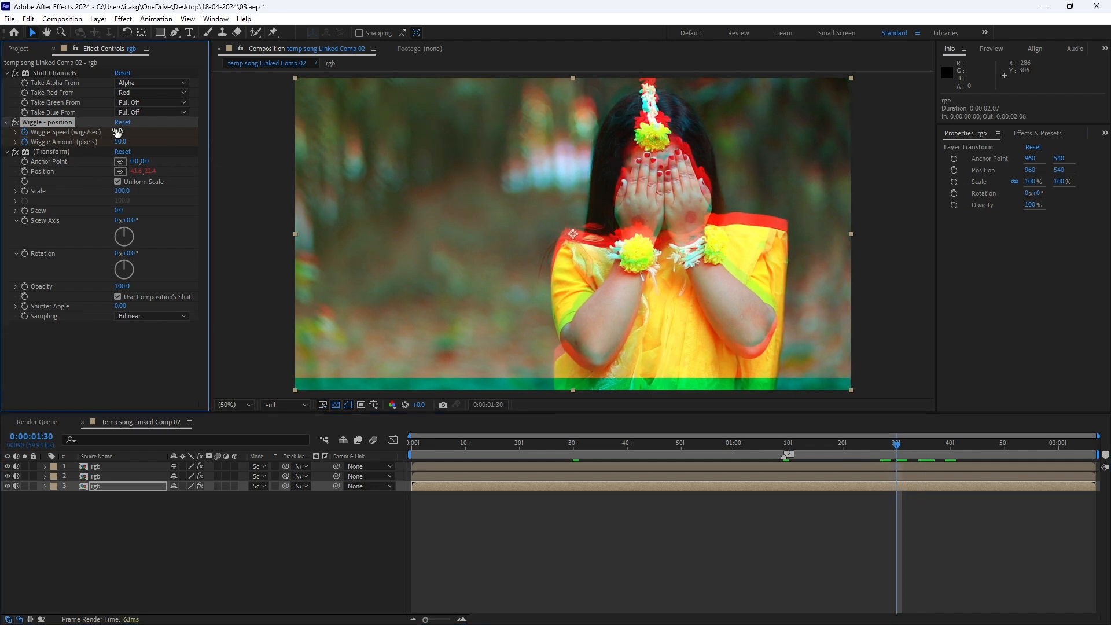
click(119, 141)
text(0)
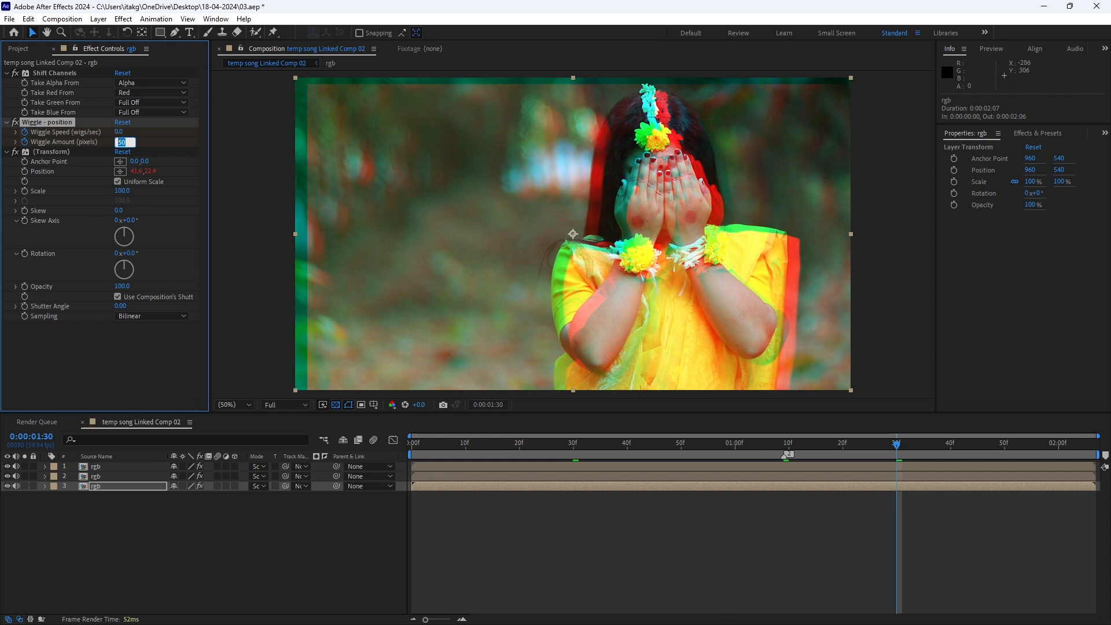
key(Return)
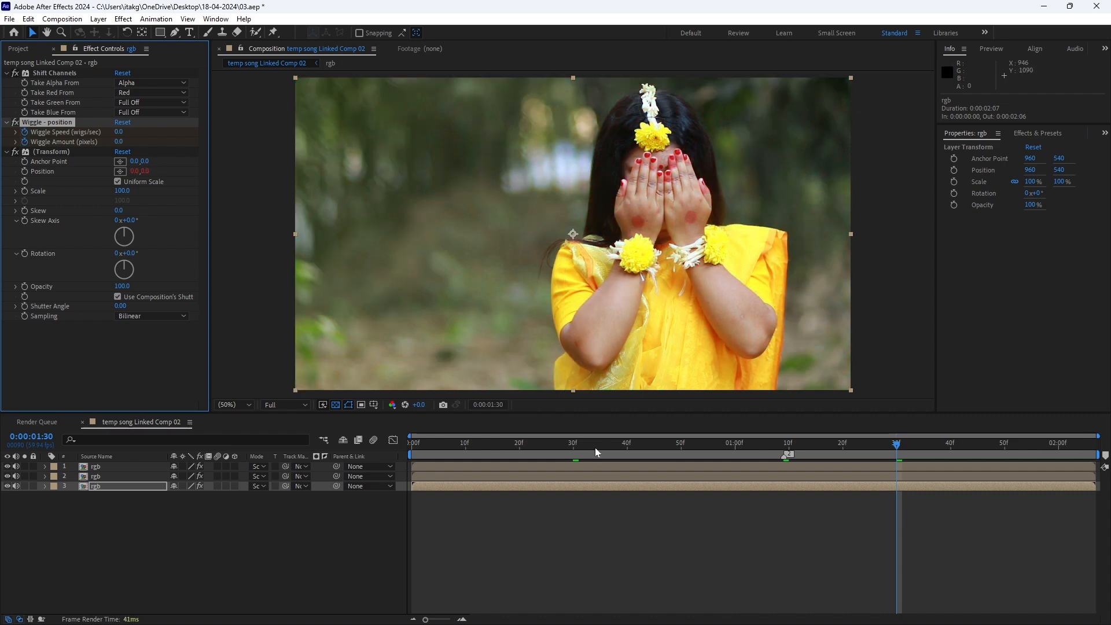
Play back the wiggle from 0:00:00:22 and inspect the frame edges around 0:00:01:11
click(530, 445)
key(space)
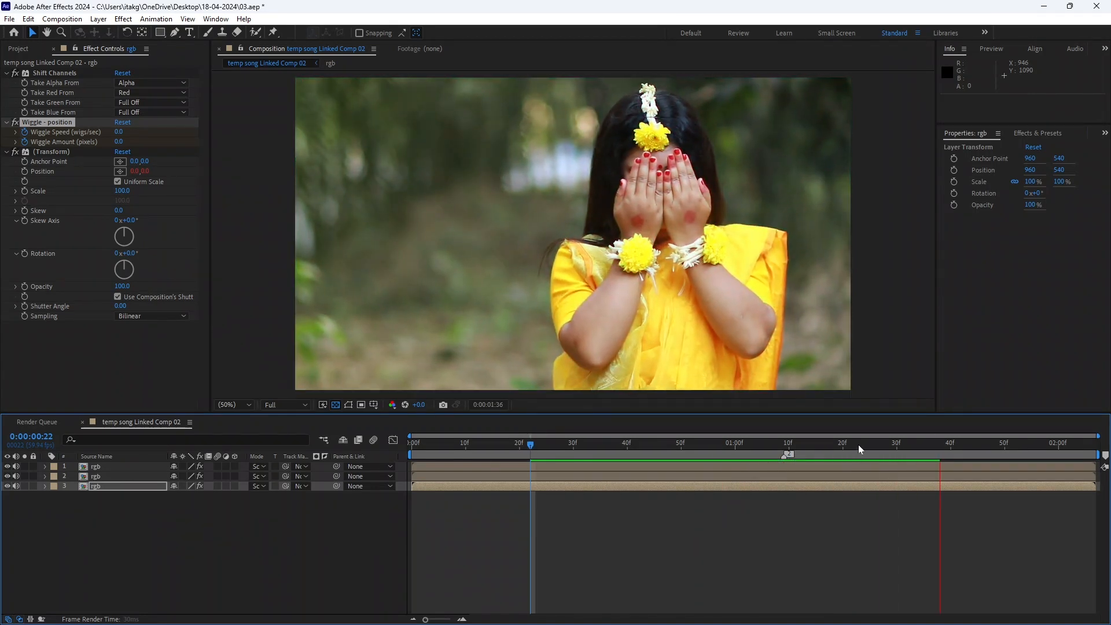
drag(832, 444, 793, 449)
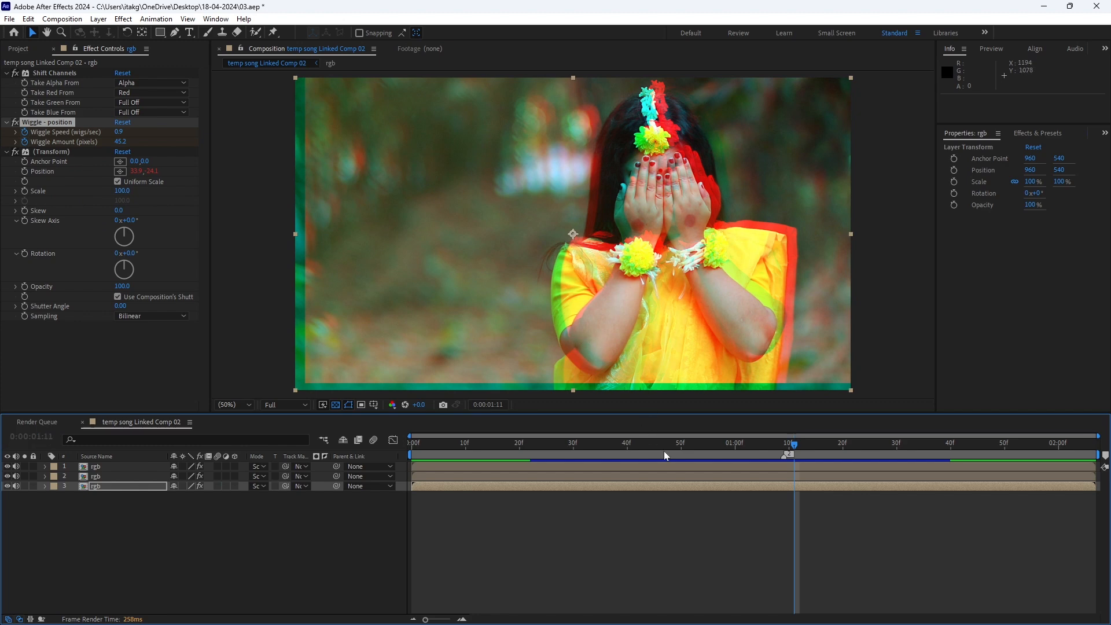
Apply Motion Tile to the bottom rgb layer and move it above Shift Channels in the effect order
click(742, 483)
key(ctrl+space)
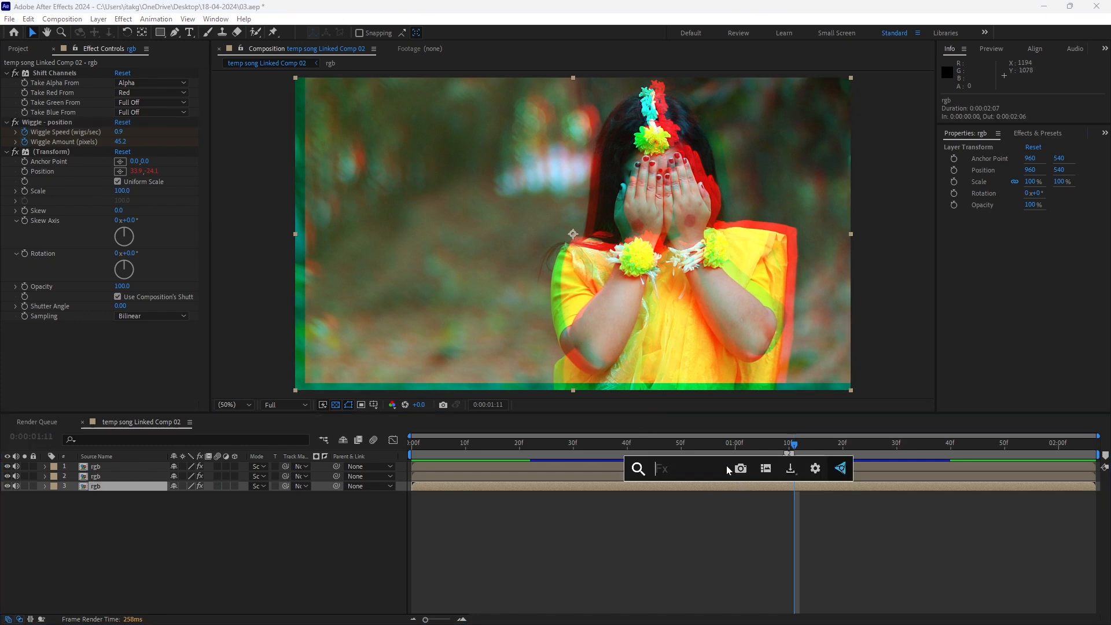
text(motions)
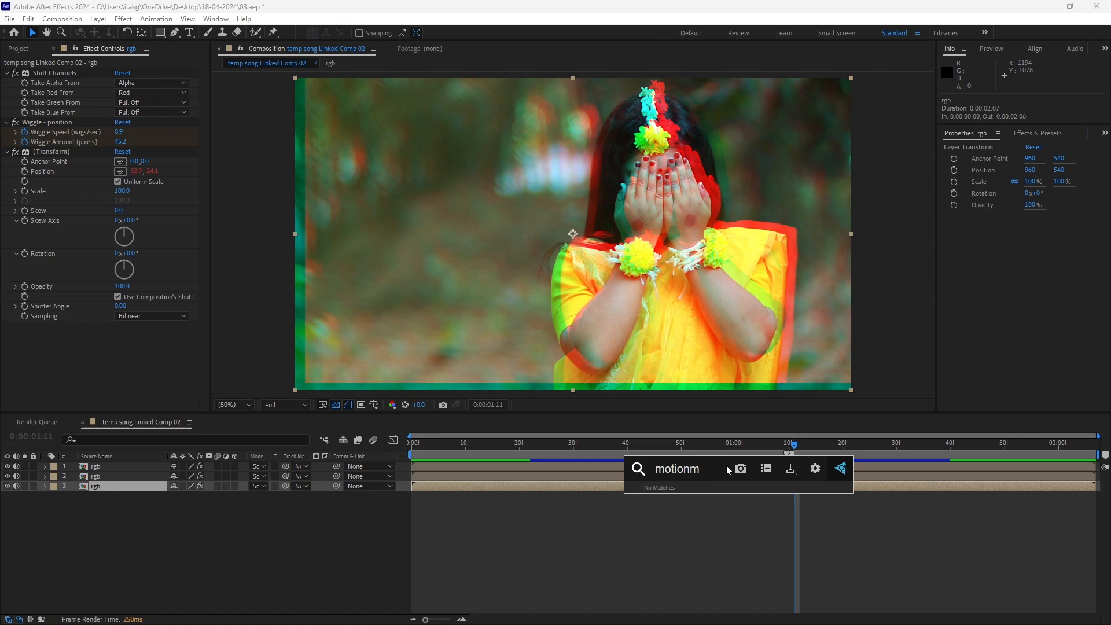
key(BackSpace)
click(689, 519)
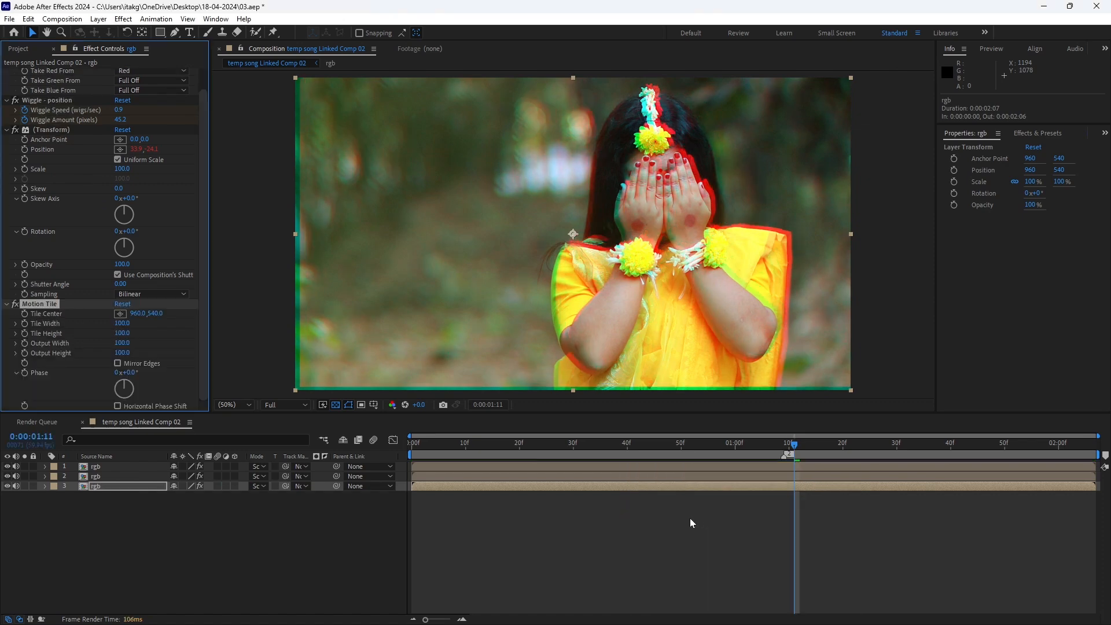
drag(48, 304, 64, 74)
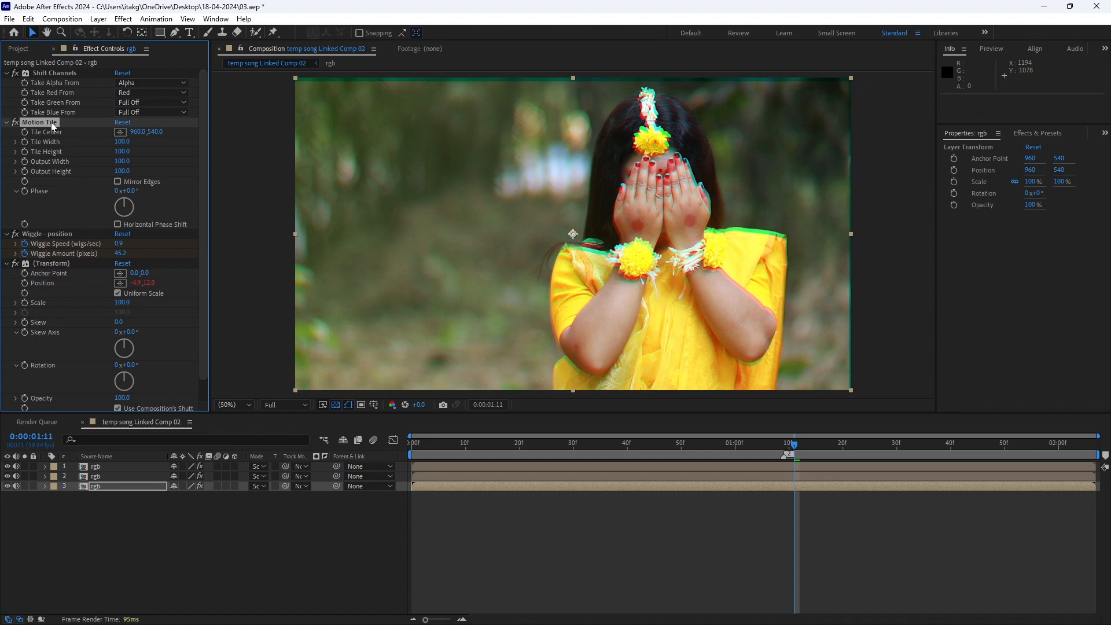
drag(52, 125, 50, 70)
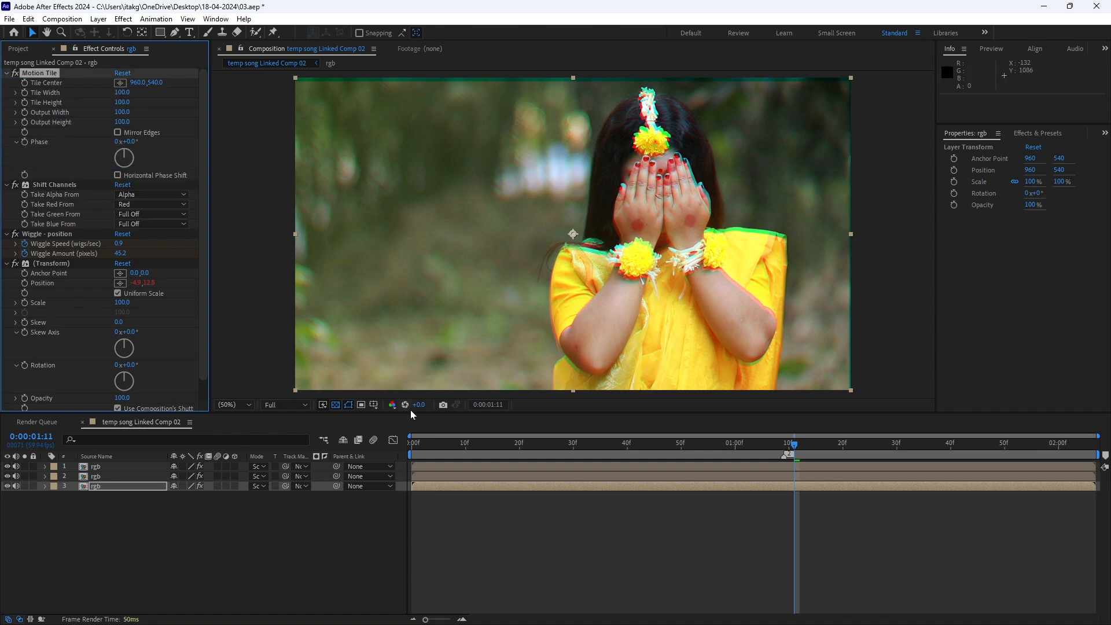
Enable Mirror Edges in Motion Tile and set both Output Width and Output Height to 200
click(118, 133)
drag(794, 444, 837, 445)
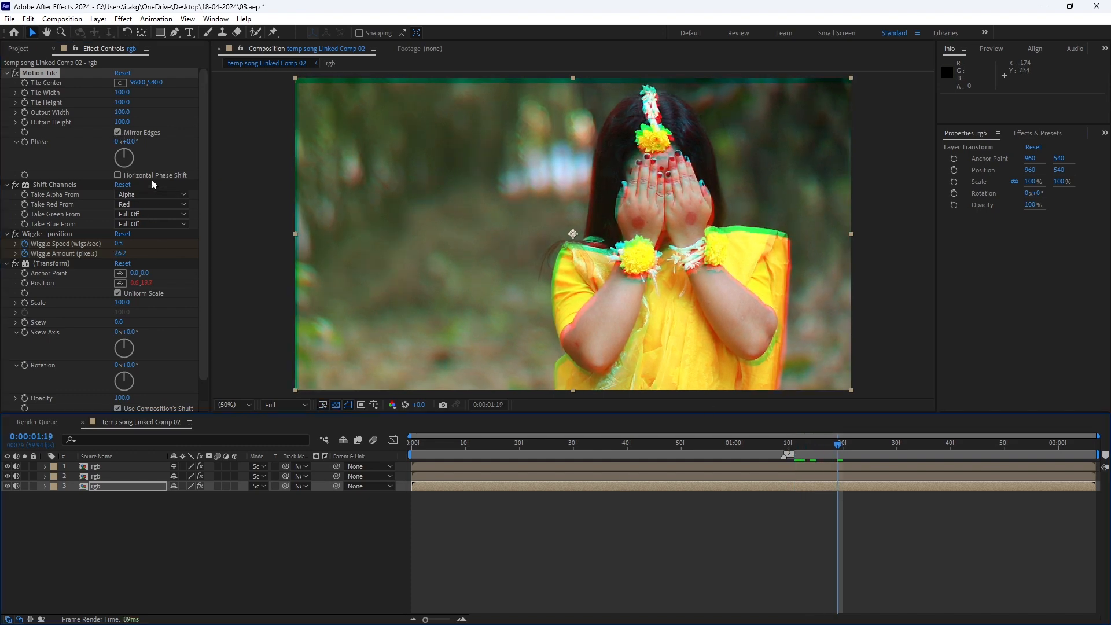
click(123, 112)
text(20)
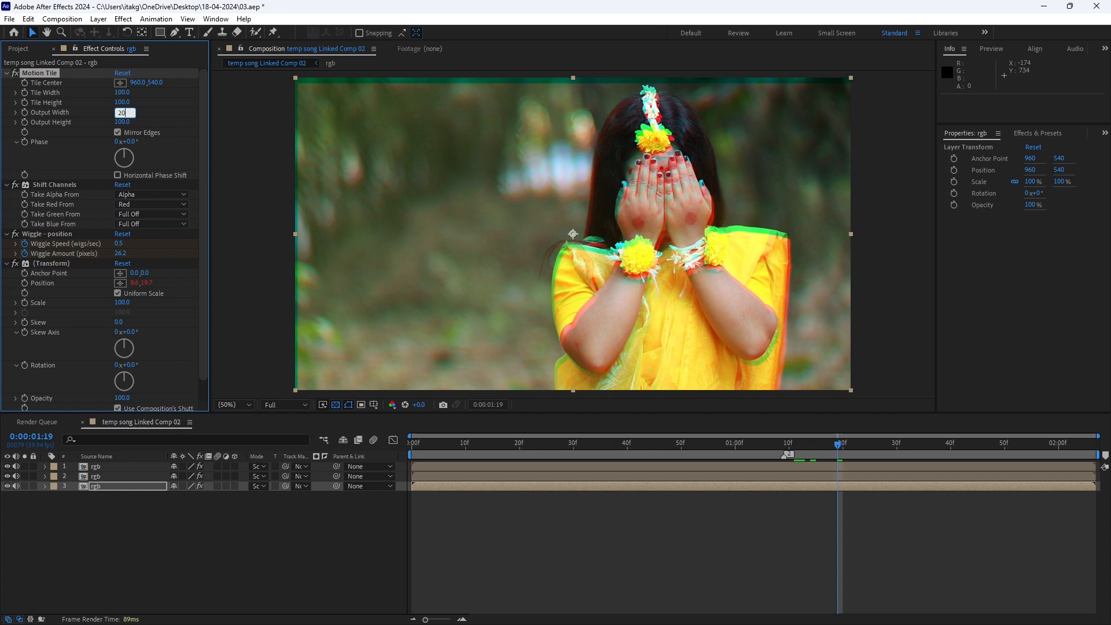
text(0)
key(Return)
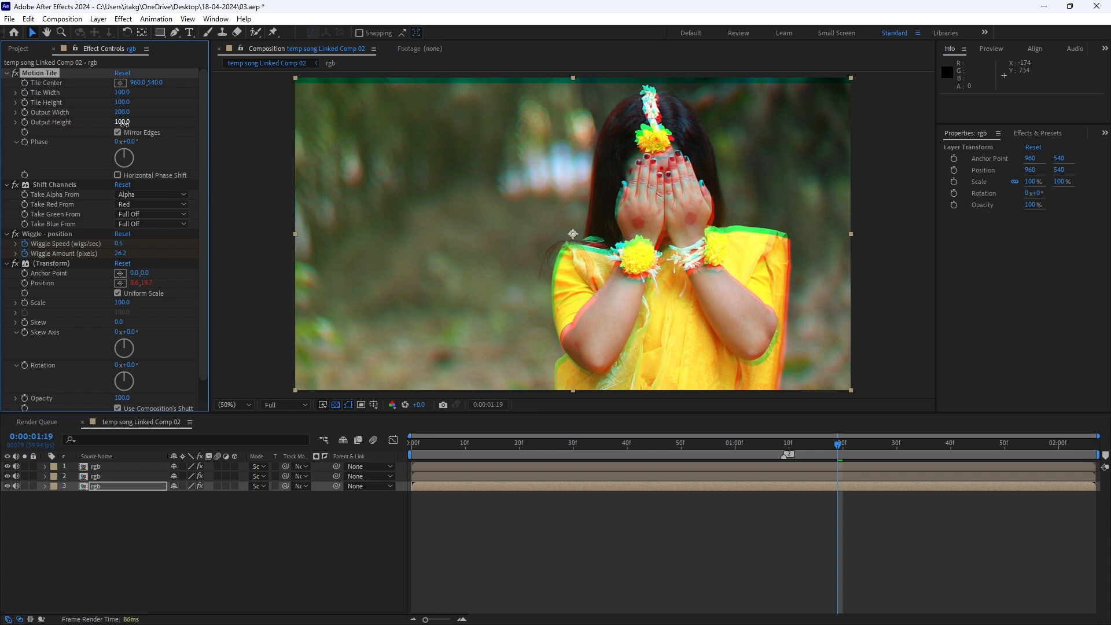
click(123, 122)
text(200)
key(Return)
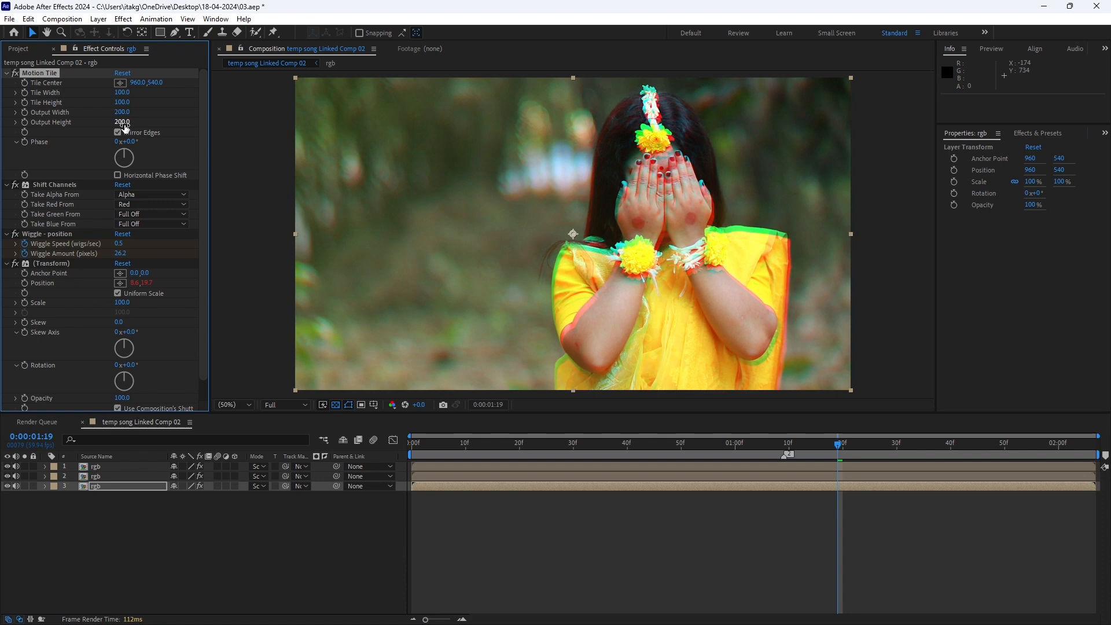
Play back the composition from 0:00:00:43 to check the tiled edges, and place the playhead at 0:00:00:46
drag(838, 444, 646, 458)
key(space)
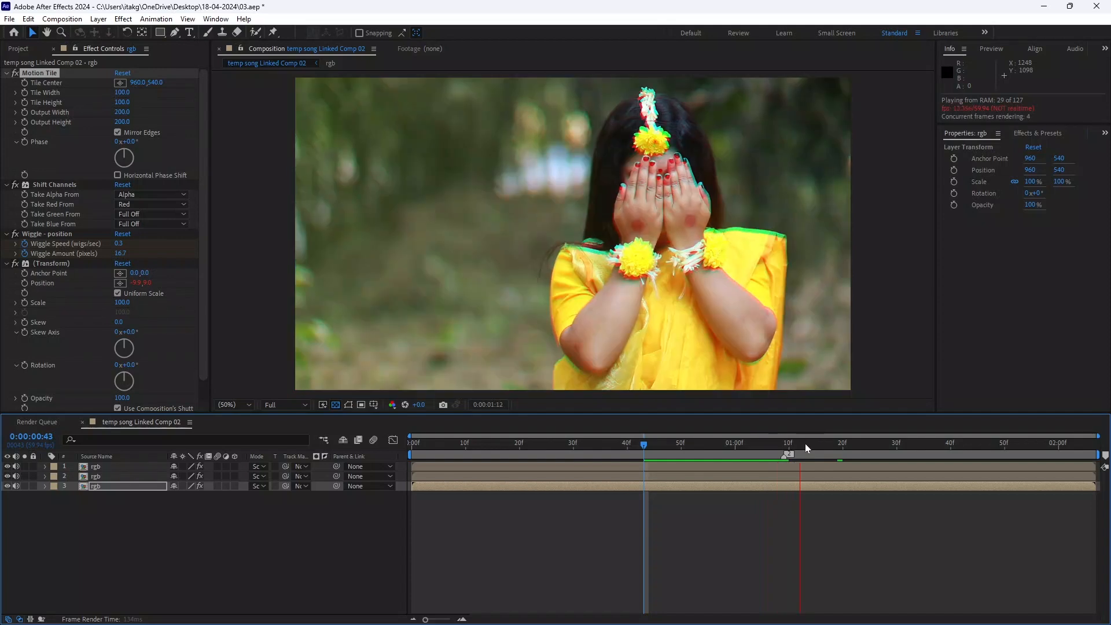
click(671, 446)
drag(678, 452, 660, 450)
Copy Motion Tile, Wiggle - position and its Transform effect from the bottom rgb layer and paste them onto the middle rgb layer
click(113, 468)
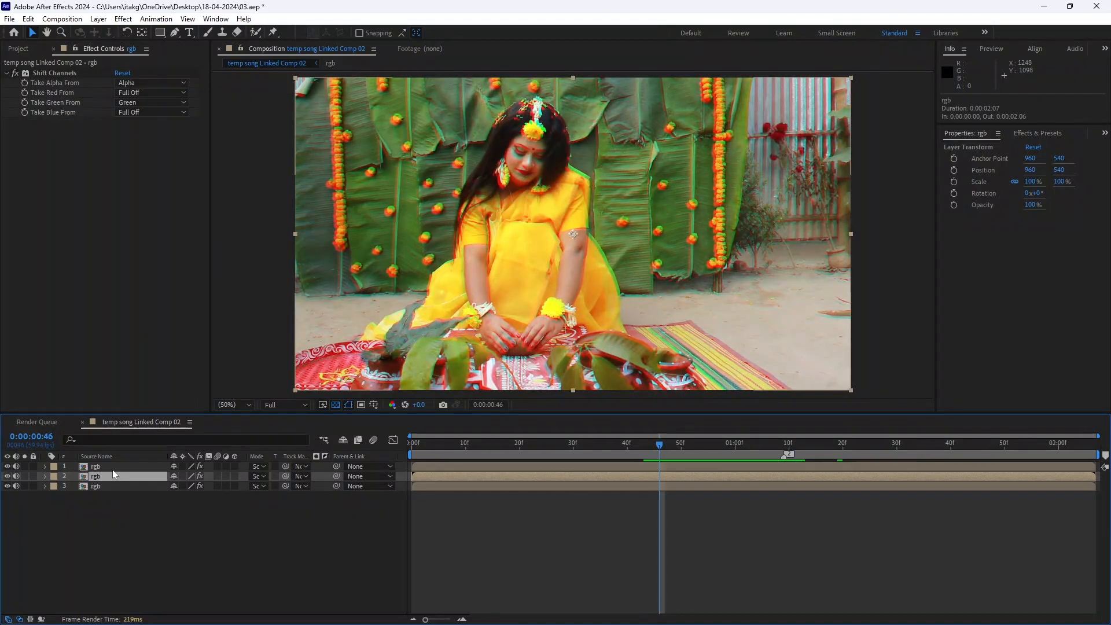
click(117, 474)
click(123, 468)
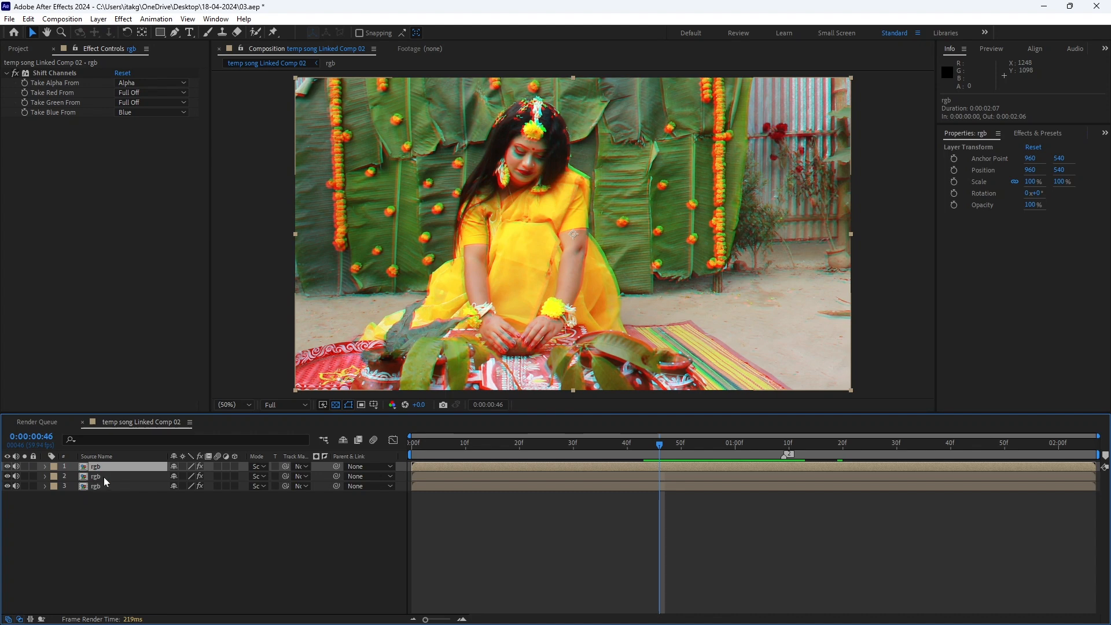
click(103, 477)
click(113, 488)
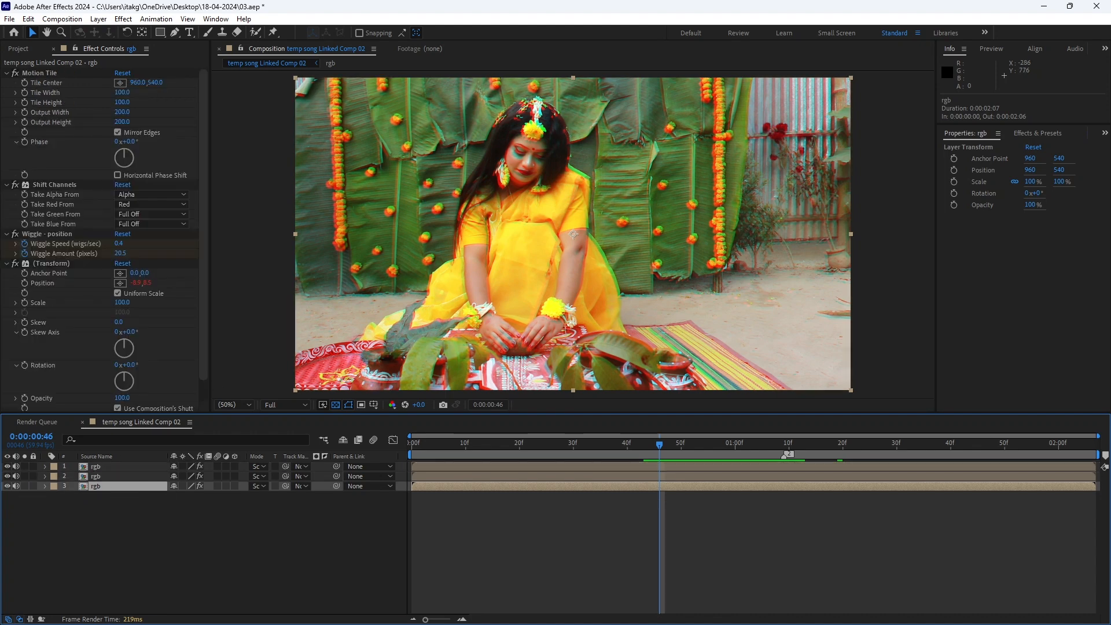
click(60, 265)
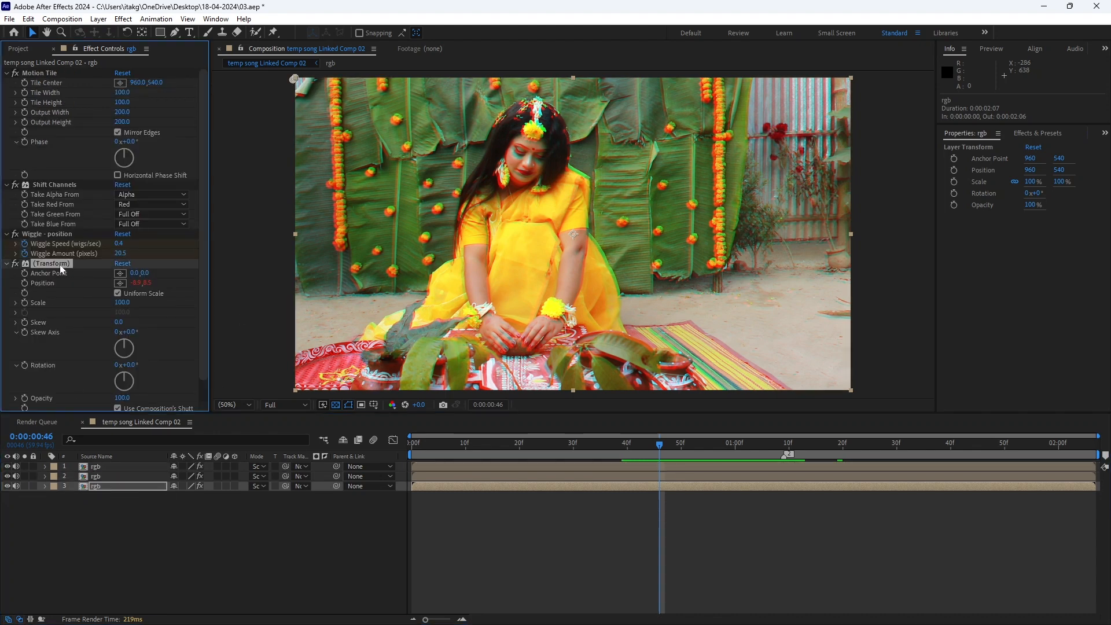
ctrl+click(48, 234)
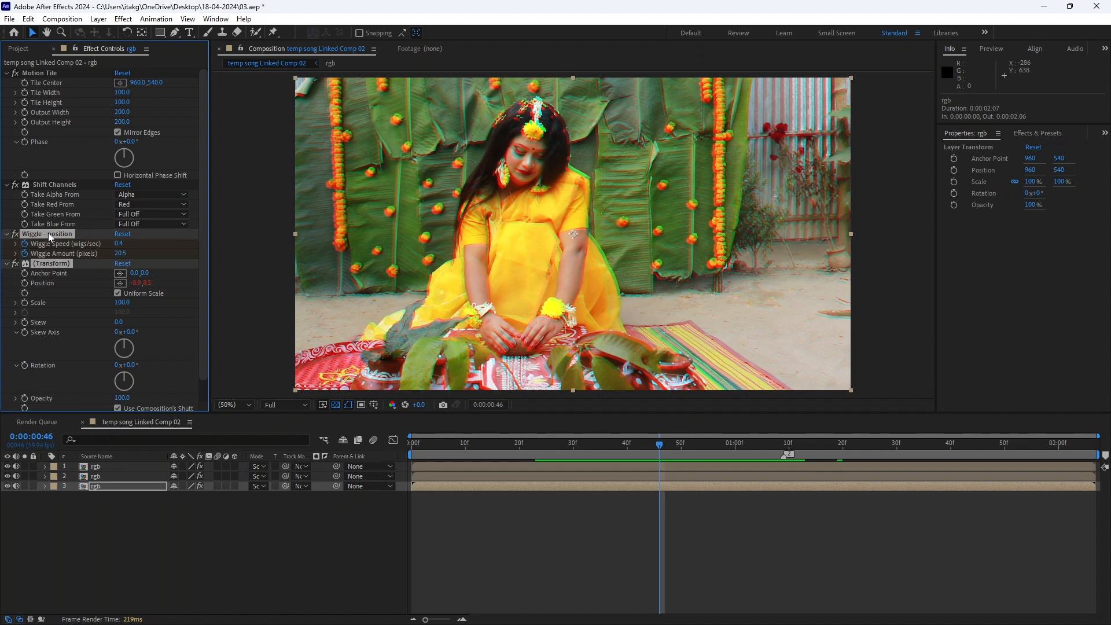
ctrl+click(36, 75)
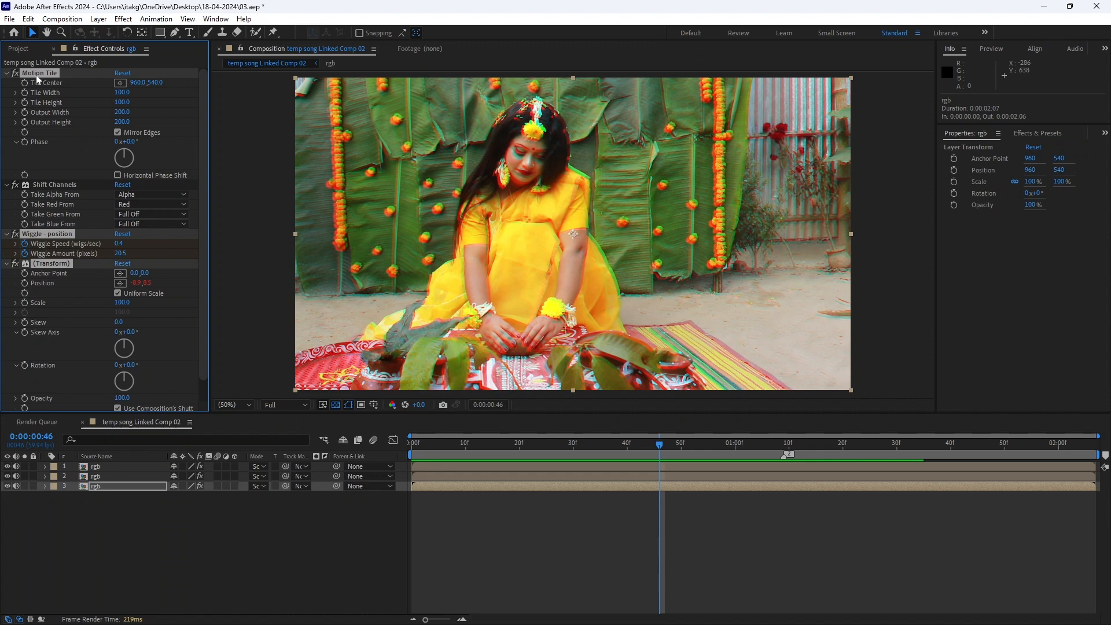
click(104, 476)
click(108, 368)
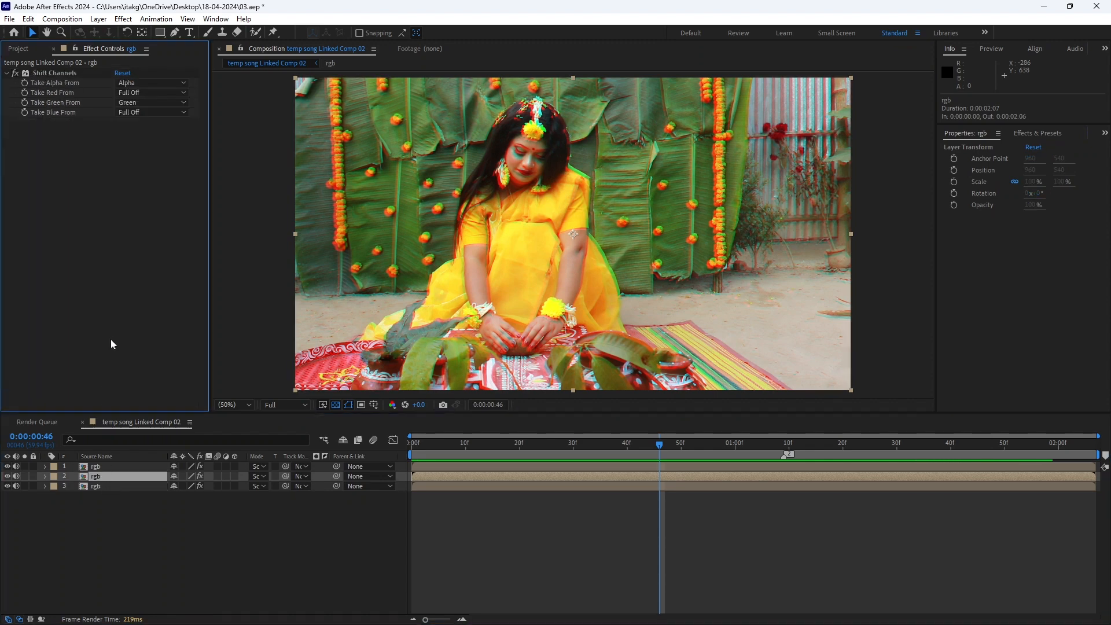
key(ctrl+v)
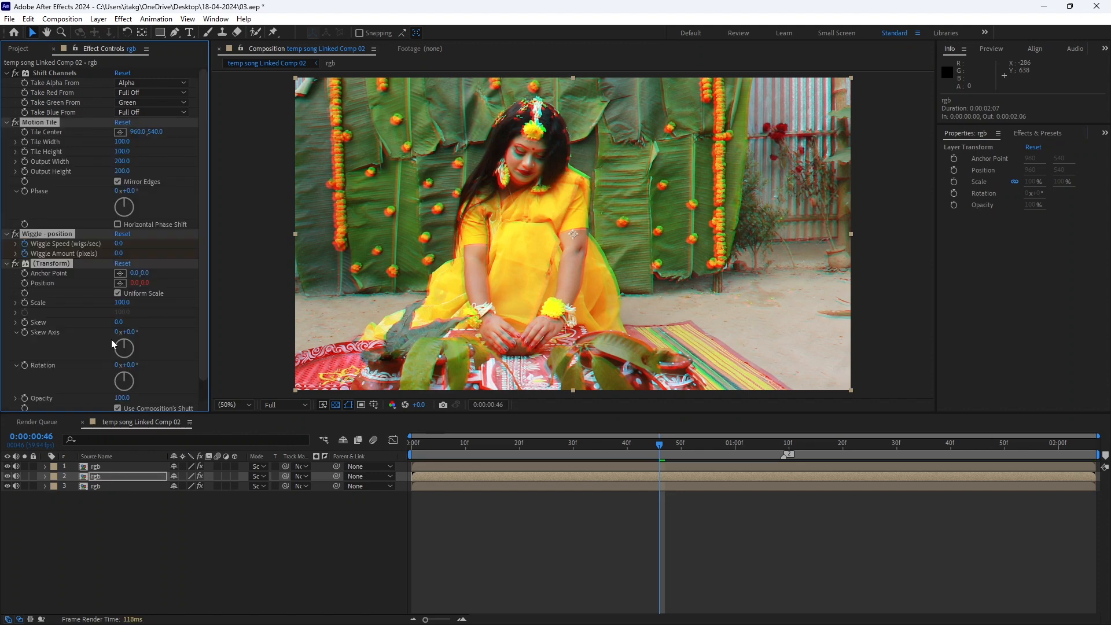
Move Motion Tile above Shift Channels in the middle rgb layer's effect order
drag(35, 123, 37, 122)
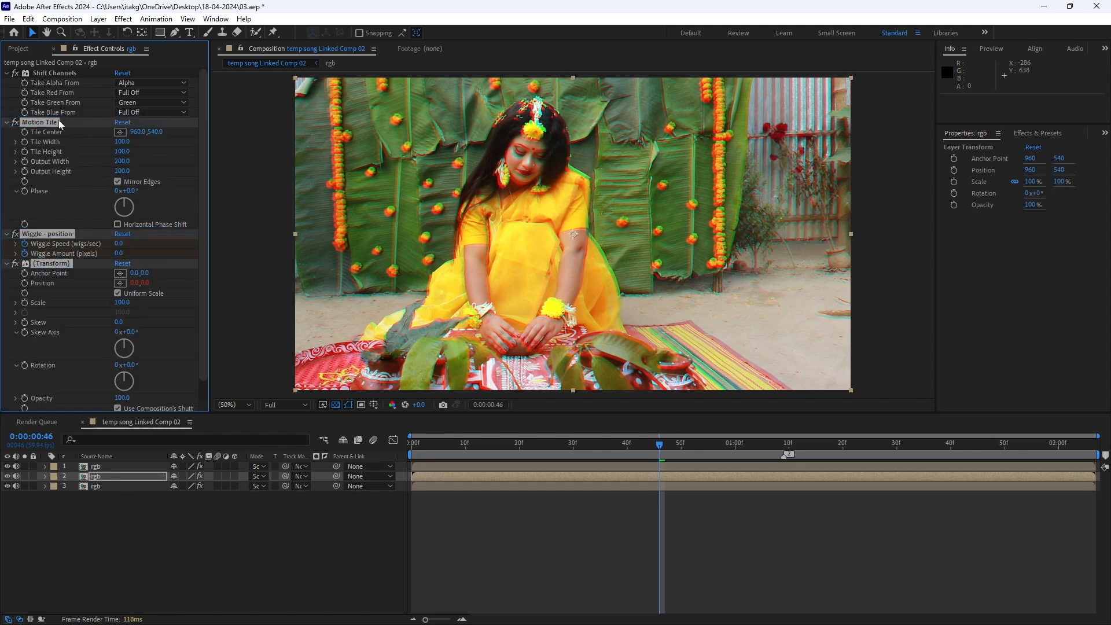
click(169, 338)
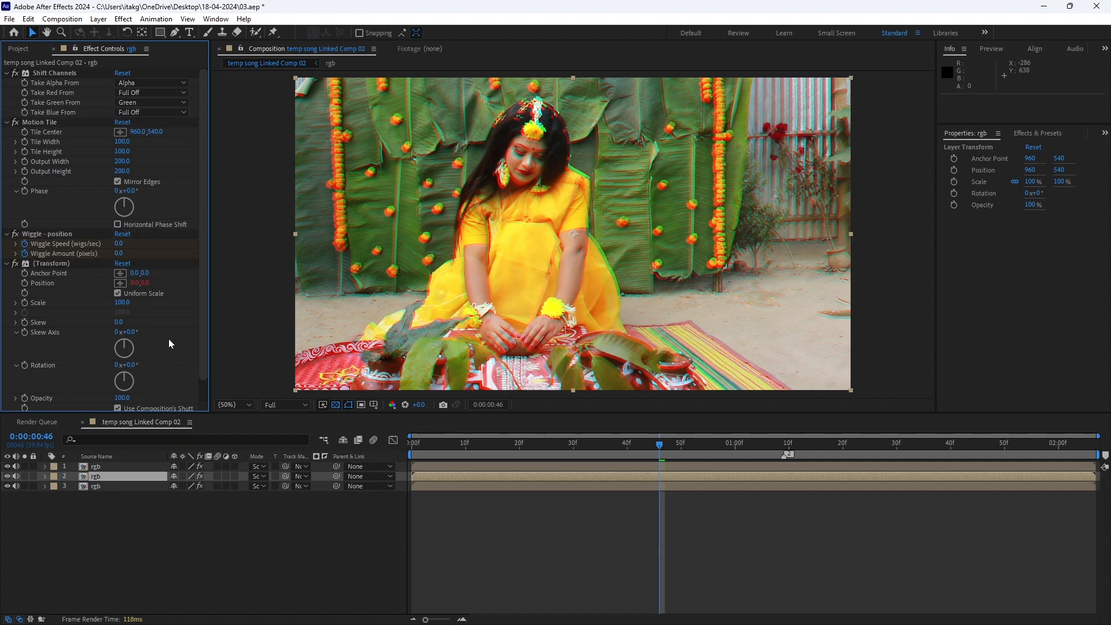
drag(32, 120, 49, 71)
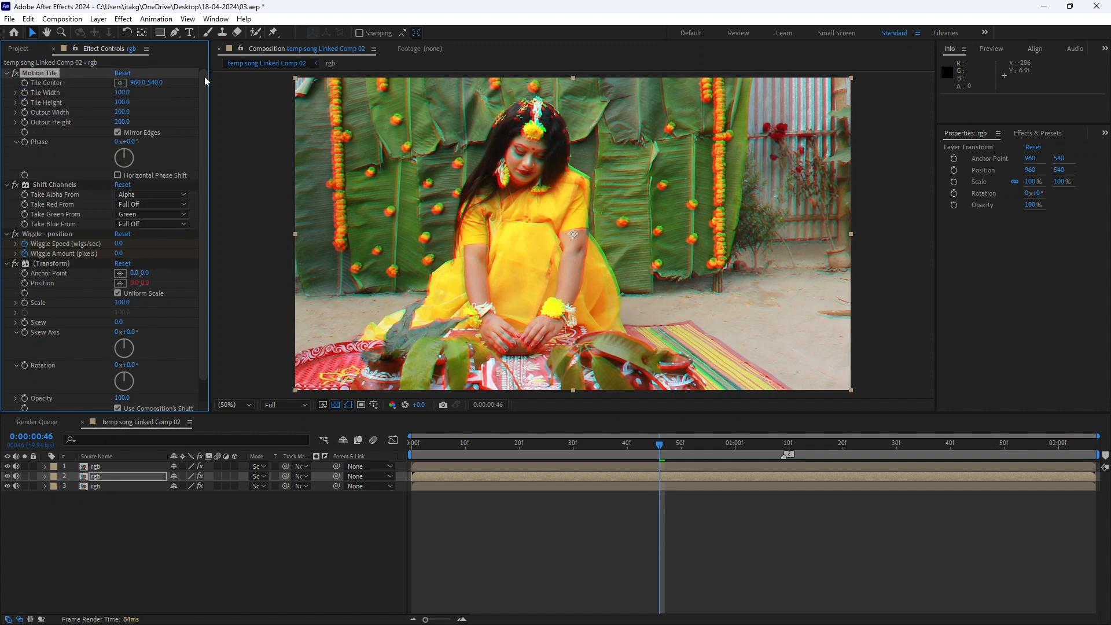
Paste the copied effects onto the top rgb layer and move its Motion Tile above Shift Channels
click(99, 466)
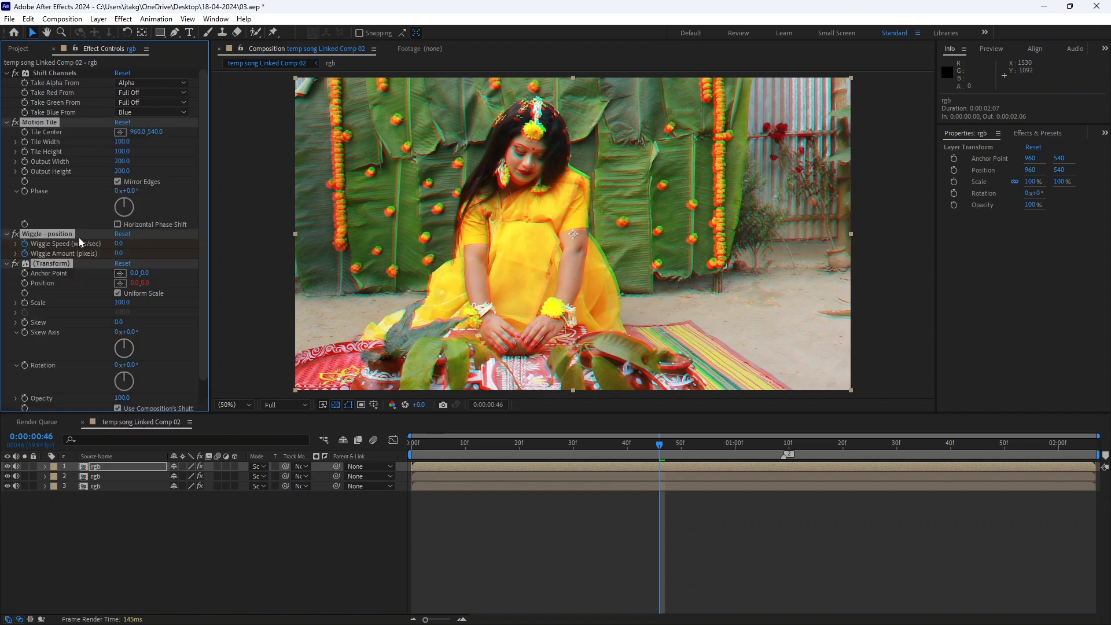
click(81, 196)
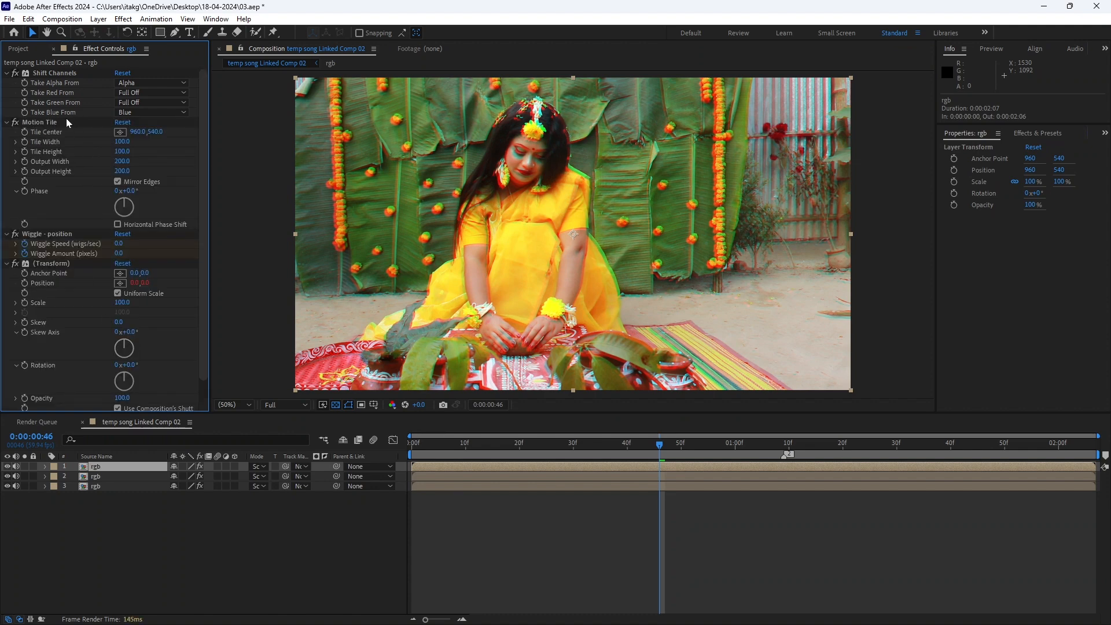
drag(82, 125, 73, 70)
click(627, 549)
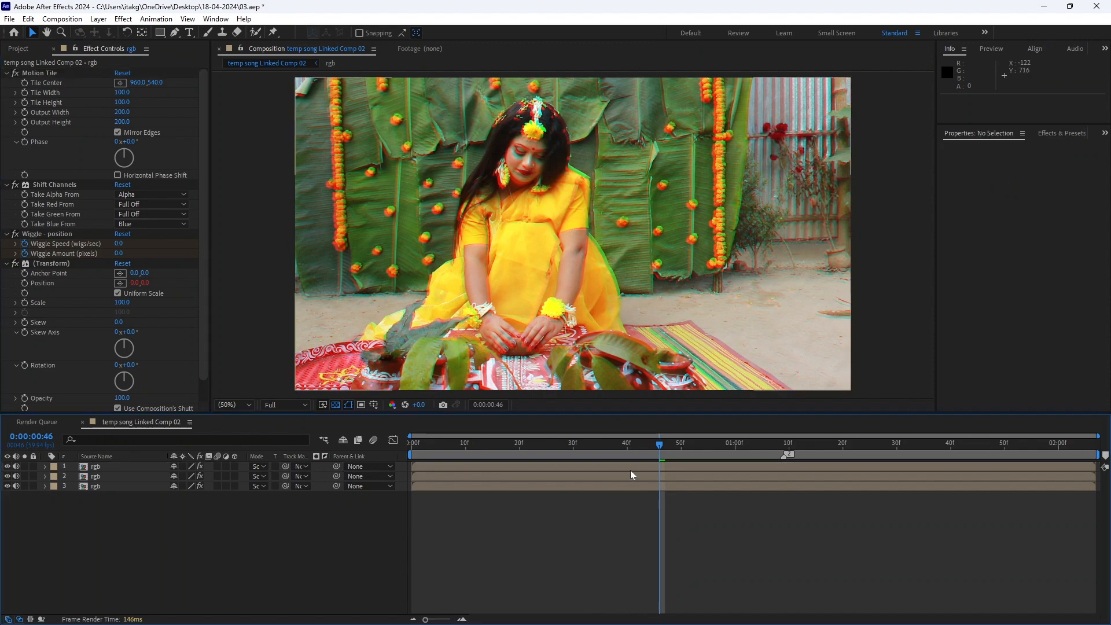
Play back the composition from the start, from 0:00:00:36 and from 0:00:00:31 to check the RGB split, and place the playhead at 0:00:00:30
key(Page_Up)
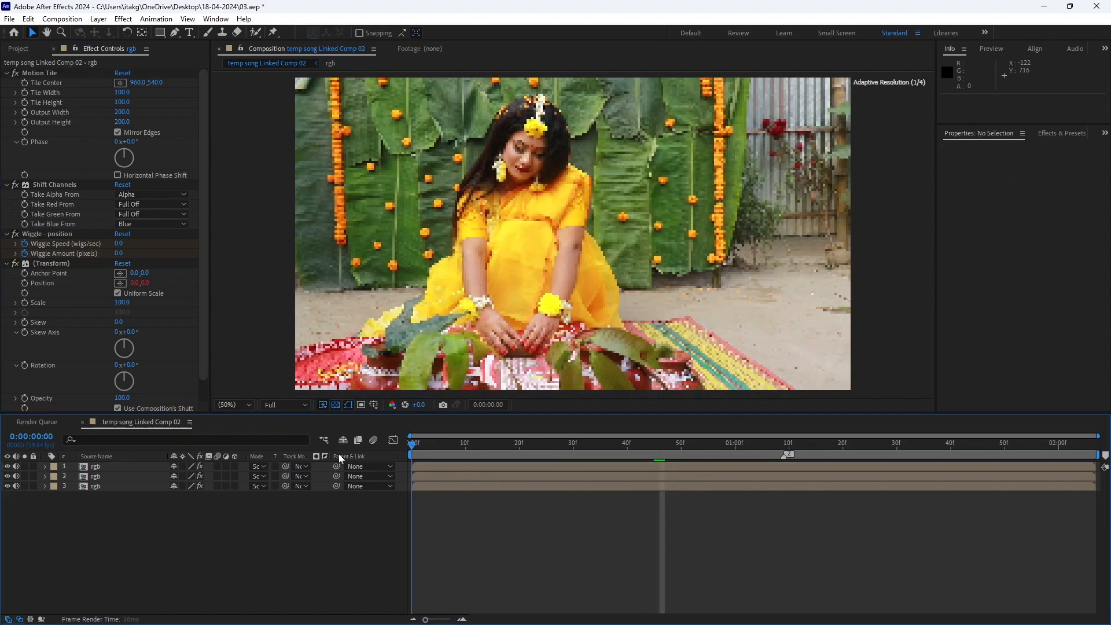
key(Home)
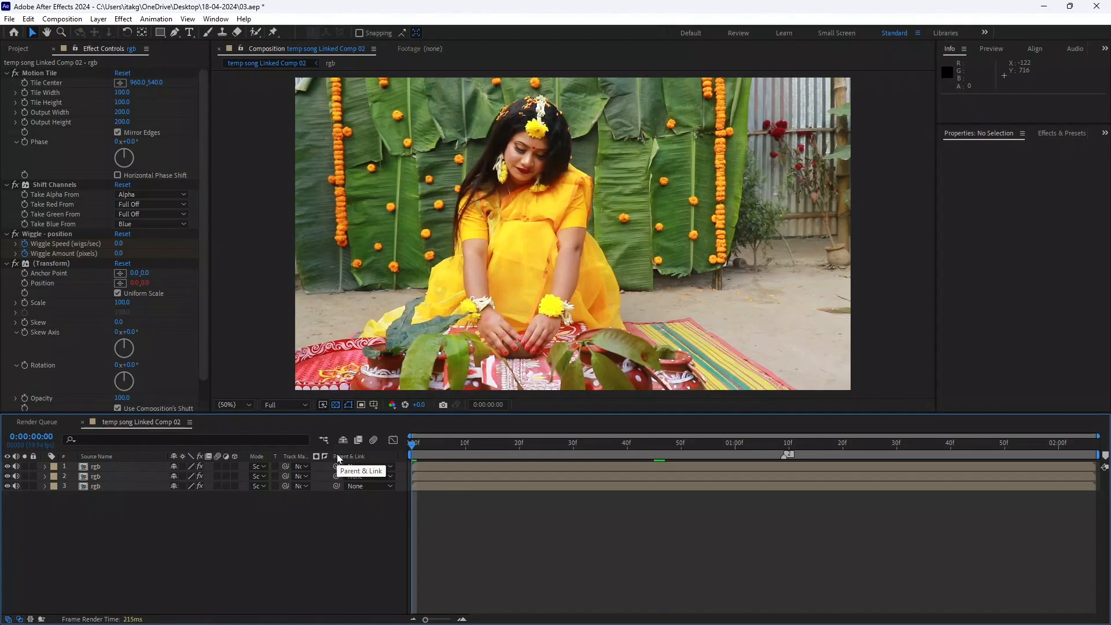
key(space)
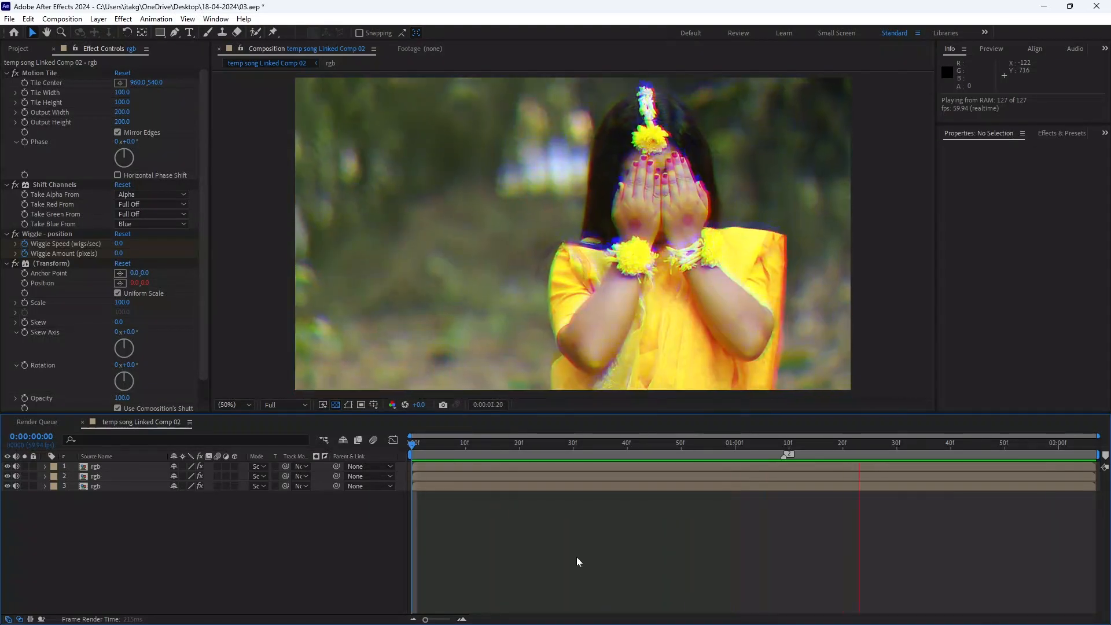
click(606, 444)
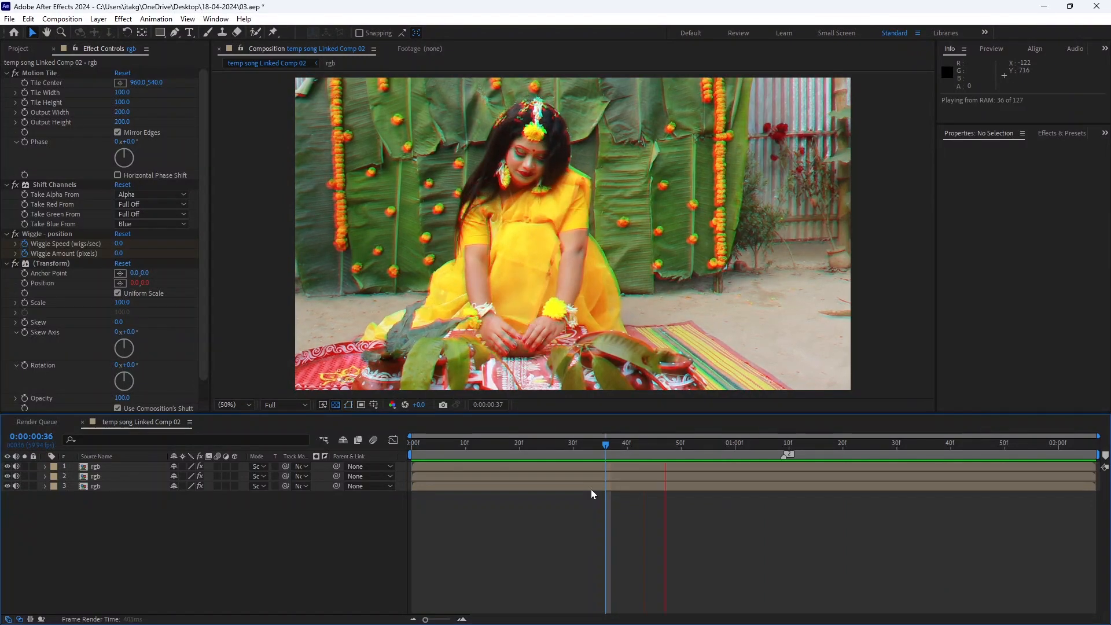
key(space)
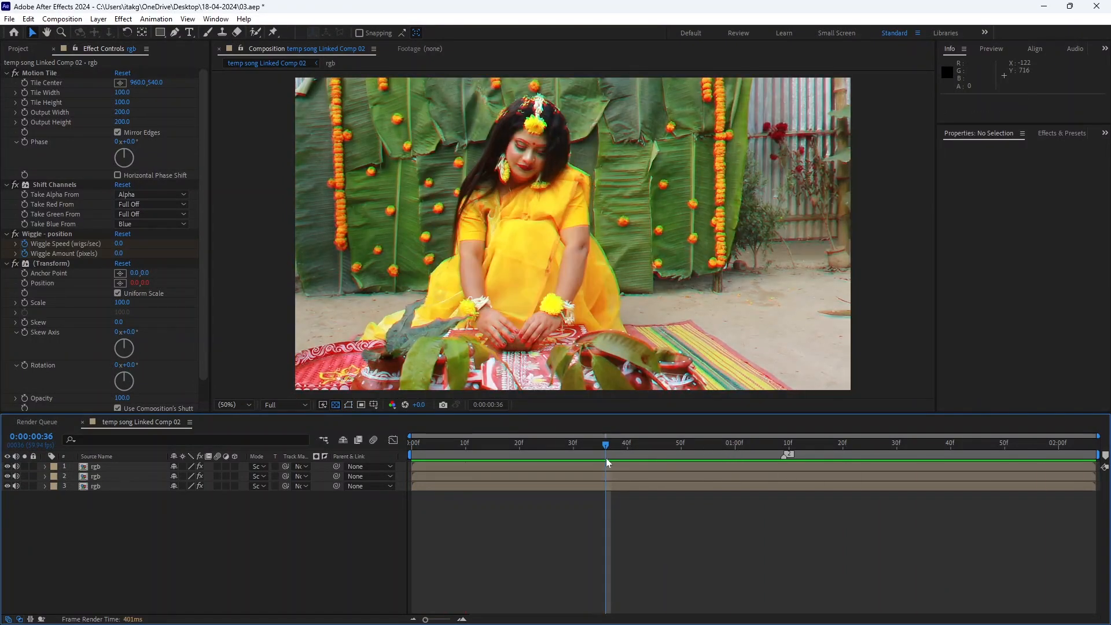
click(578, 446)
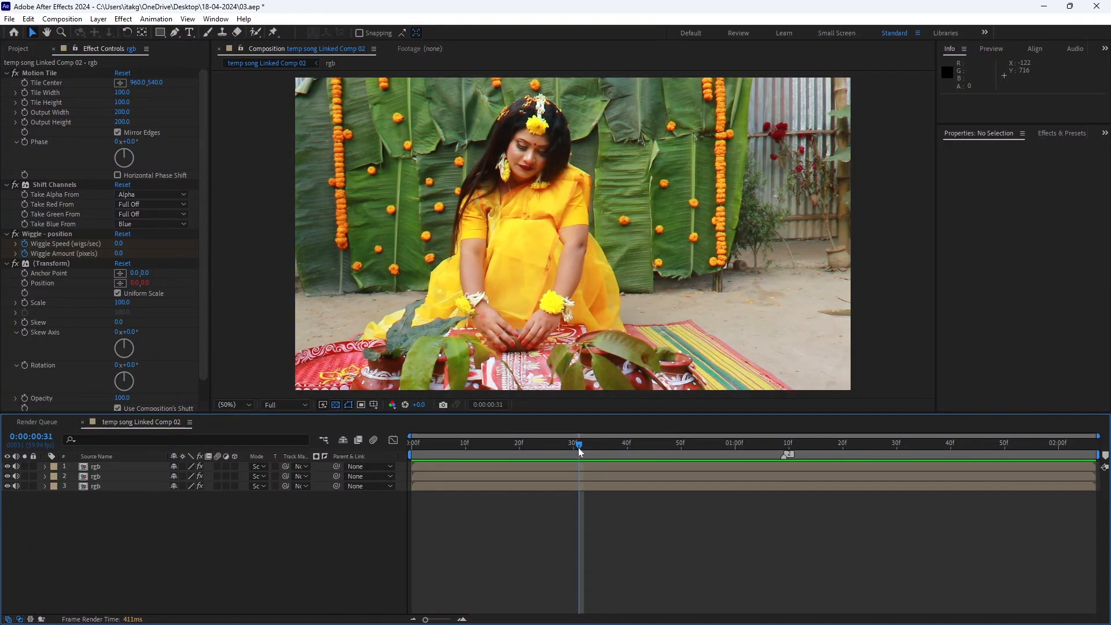
key(space)
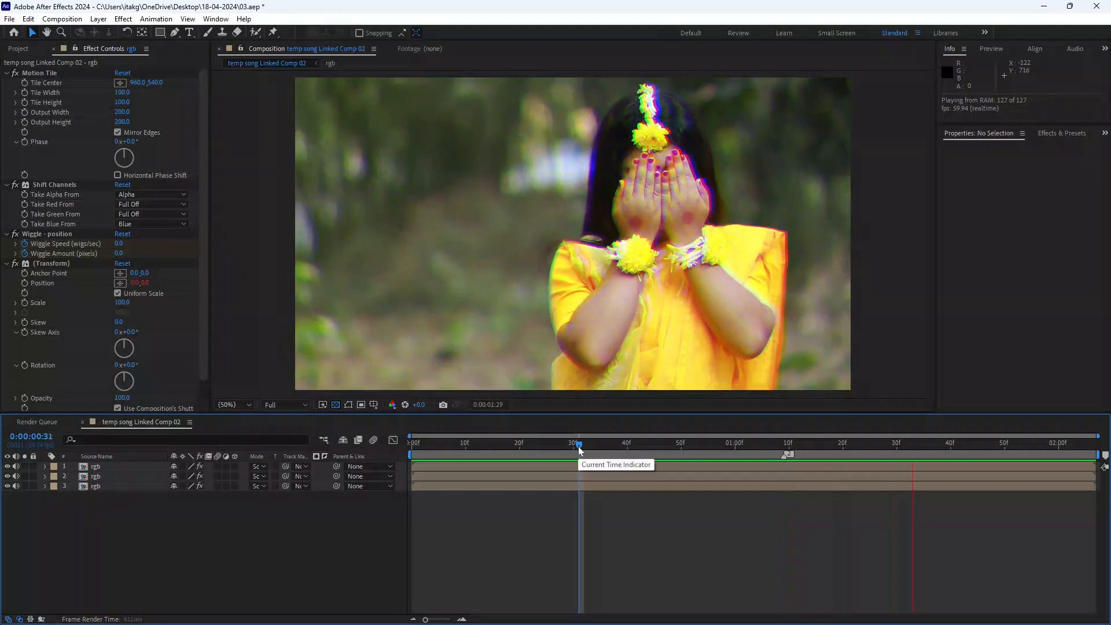
click(575, 446)
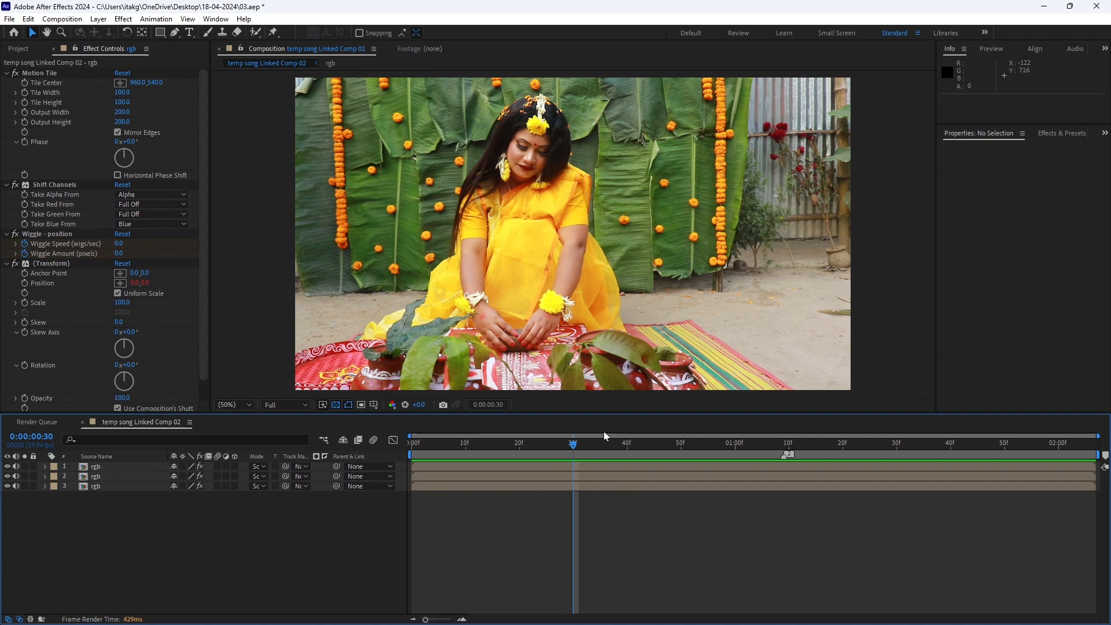
Save the After Effects project and switch to Premiere Pro
click(10, 19)
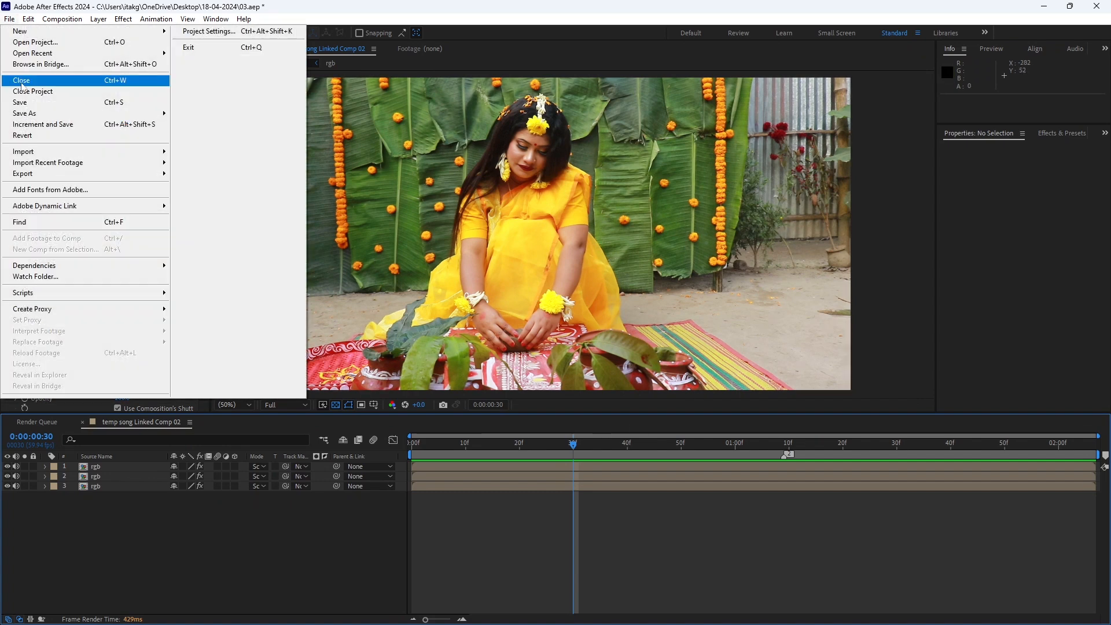
key(Escape)
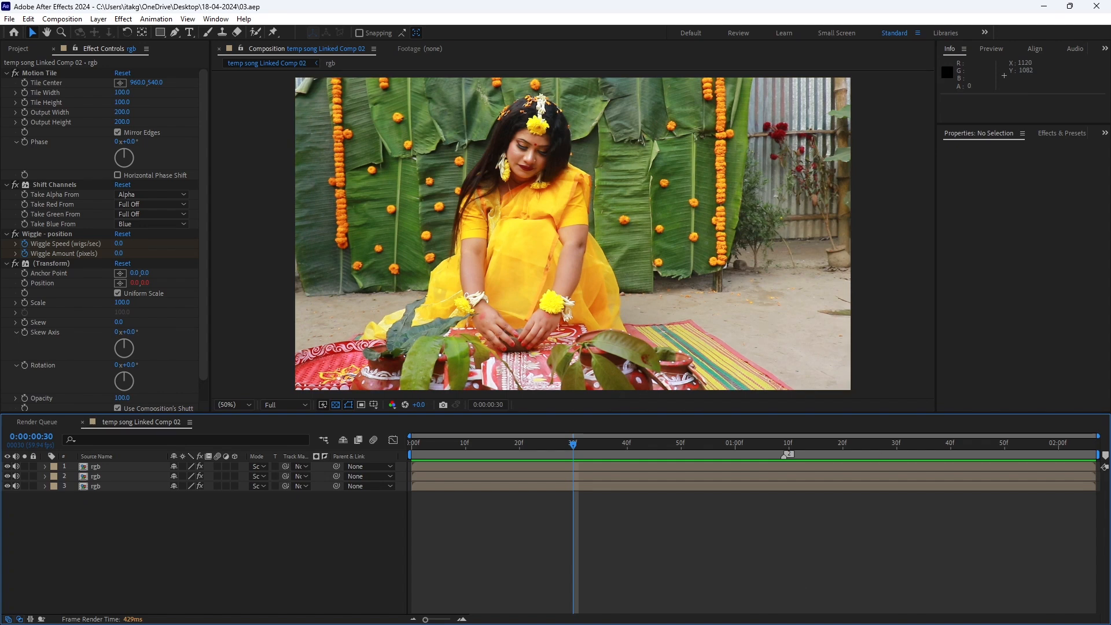
click(230, 617)
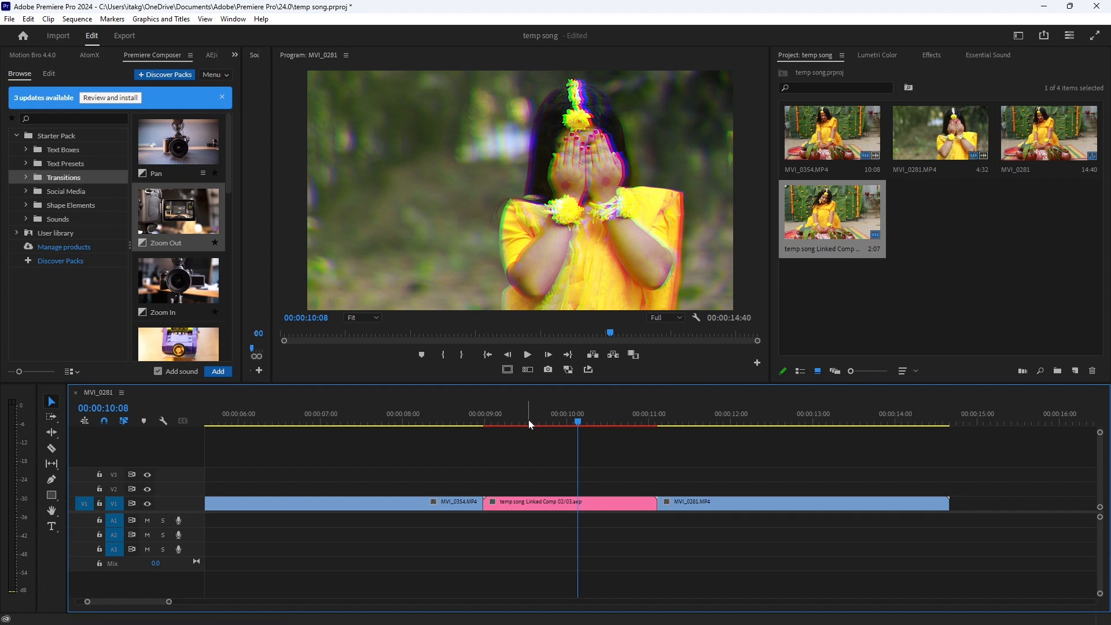
Render the MVI_0281 sequence's video previews and play back the transition across the linked comp clip
key(Return)
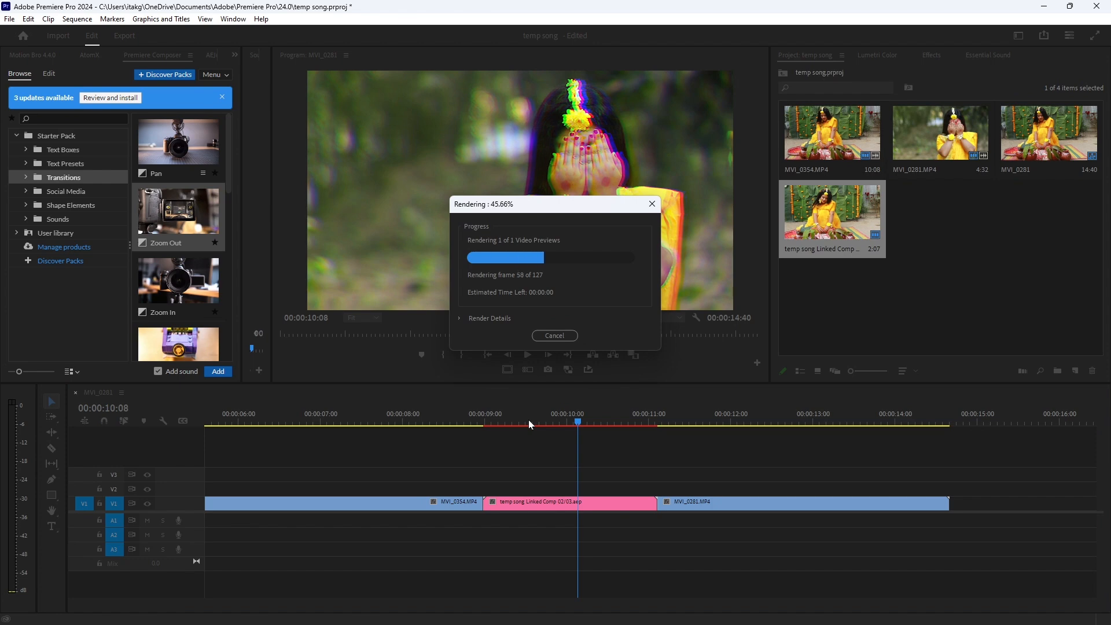
drag(458, 422, 444, 422)
key(space)
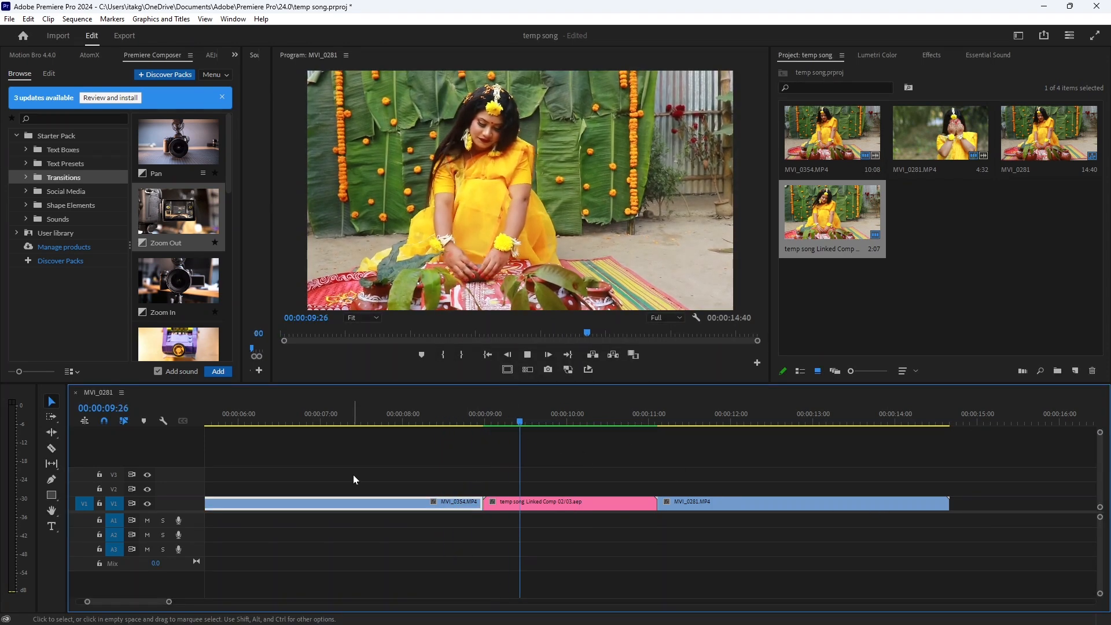
drag(492, 423, 511, 473)
key(space)
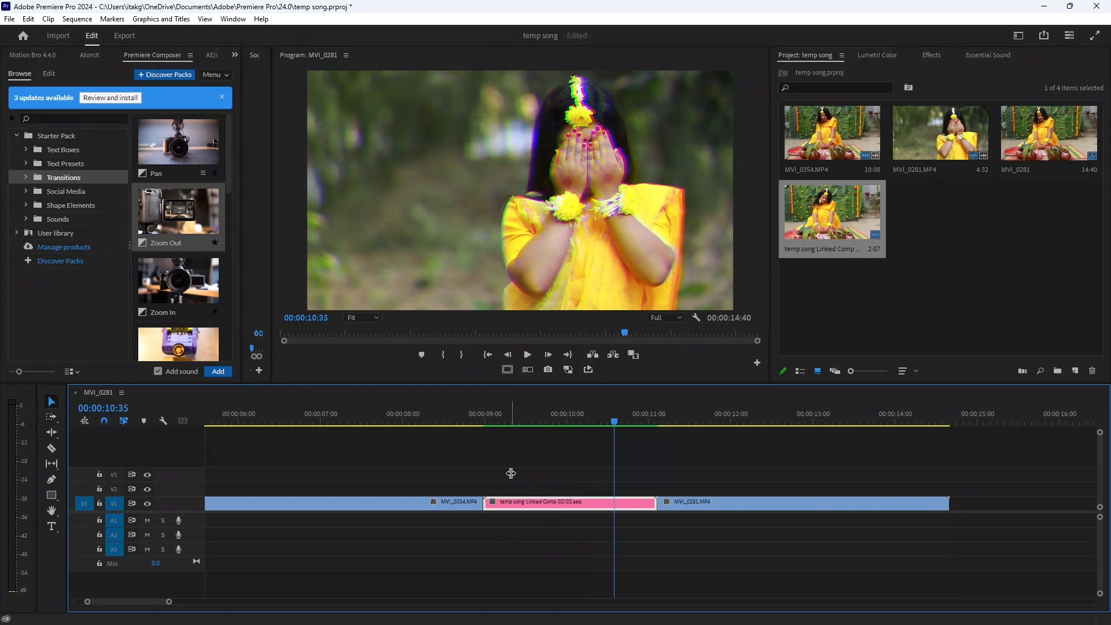